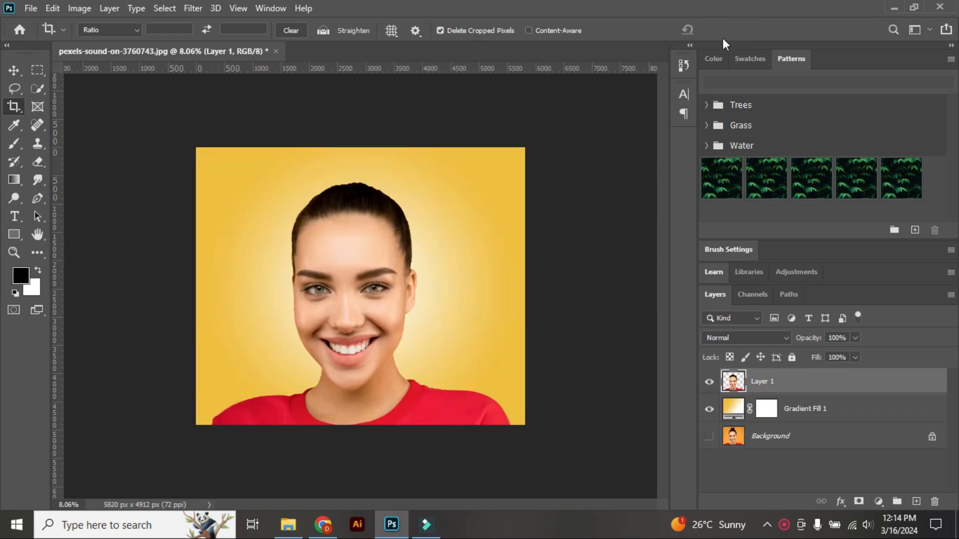
- Select the woman's hair, face and neck on Layer 1 with the Quick Selection tool
{"action": "scroll", "coordinate": [340, 312], "scroll_direction": "up", "scroll_amount": 4}
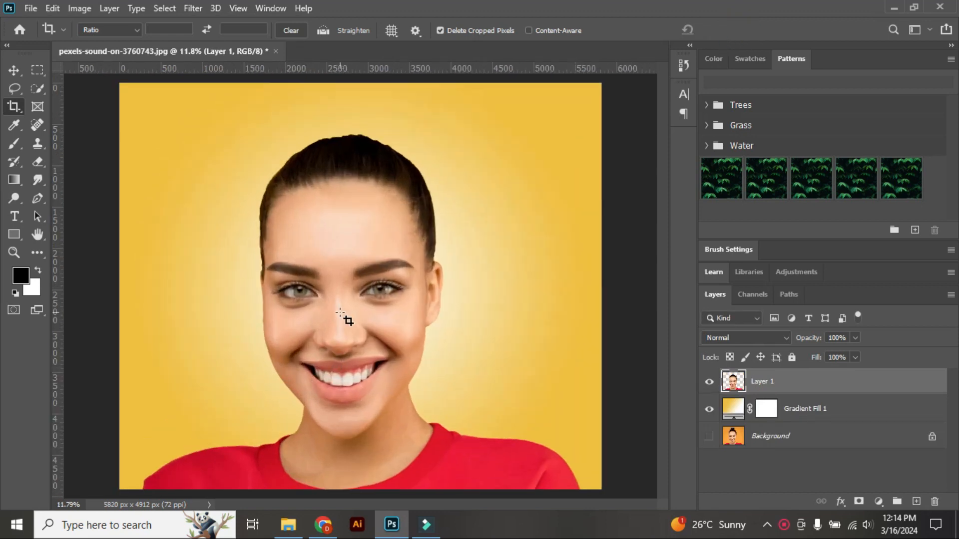
{"action": "left_click", "coordinate": [38, 89]}
{"action": "left_click", "coordinate": [355, 290]}
{"action": "mouse_move", "coordinate": [355, 289]}
{"action": "left_mouse_down"}
{"action": "mouse_move", "coordinate": [349, 239]}
{"action": "mouse_move", "coordinate": [336, 324]}
{"action": "left_mouse_up"}
{"action": "scroll", "coordinate": [355, 344], "scroll_direction": "down", "scroll_amount": 4}
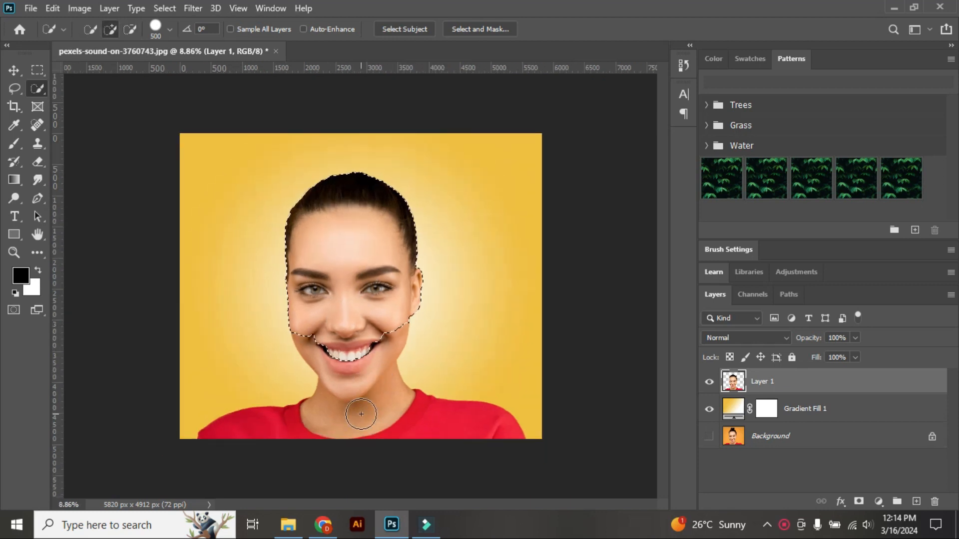
{"action": "scroll", "coordinate": [340, 417], "scroll_direction": "up", "scroll_amount": 5}
{"action": "mouse_move", "coordinate": [340, 417]}
{"action": "left_mouse_down"}
{"action": "mouse_move", "coordinate": [334, 422]}
{"action": "mouse_move", "coordinate": [343, 389]}
{"action": "left_mouse_up"}
{"action": "scroll", "coordinate": [377, 385], "scroll_direction": "down", "scroll_amount": 2}
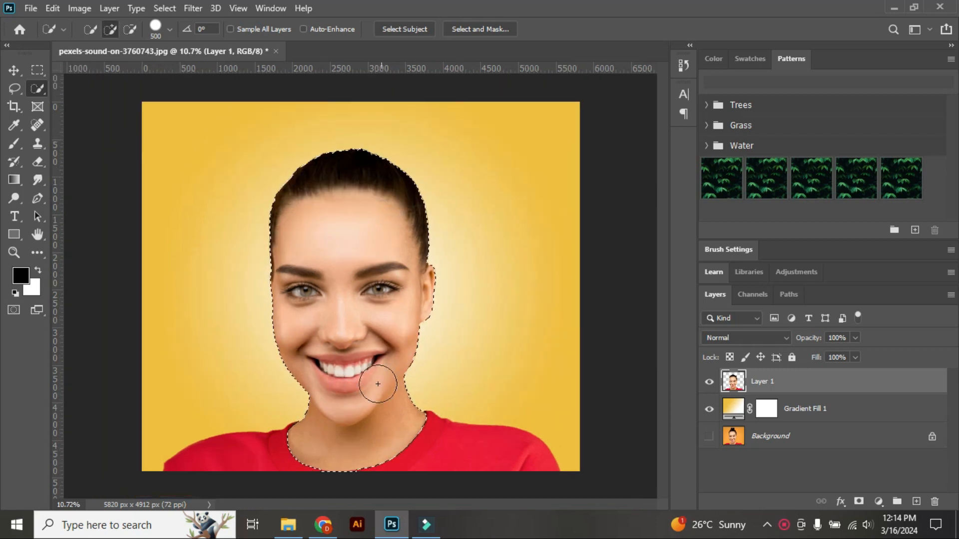
- Subtract the neck from the selection and clean up its edge along the right side of the jaw
{"action": "scroll", "coordinate": [367, 466], "scroll_direction": "up", "scroll_amount": 3}
{"action": "scroll", "coordinate": [367, 465], "scroll_direction": "up", "scroll_amount": 1}
{"action": "mouse_move", "coordinate": [464, 442]}
{"action": "left_mouse_down"}
{"action": "mouse_move", "coordinate": [457, 397]}
{"action": "mouse_move", "coordinate": [434, 439]}
{"action": "mouse_move", "coordinate": [382, 480]}
{"action": "mouse_move", "coordinate": [270, 480]}
{"action": "mouse_move", "coordinate": [237, 456]}
{"action": "left_mouse_up"}
{"action": "scroll", "coordinate": [424, 421], "scroll_direction": "up", "scroll_amount": 2}
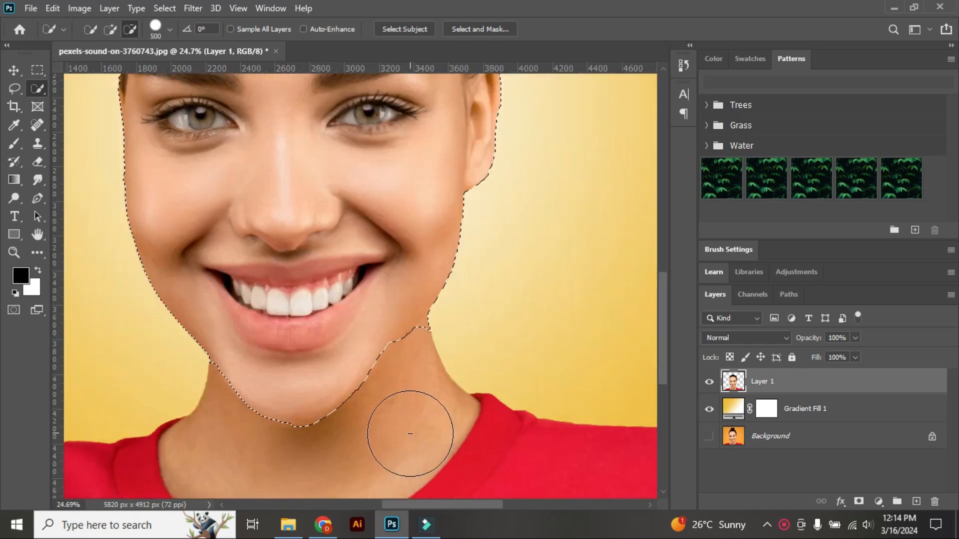
{"action": "scroll", "coordinate": [375, 439], "scroll_direction": "up", "scroll_amount": 2}
{"action": "left_click_drag", "start_coordinate": [485, 336], "coordinate": [489, 306]}
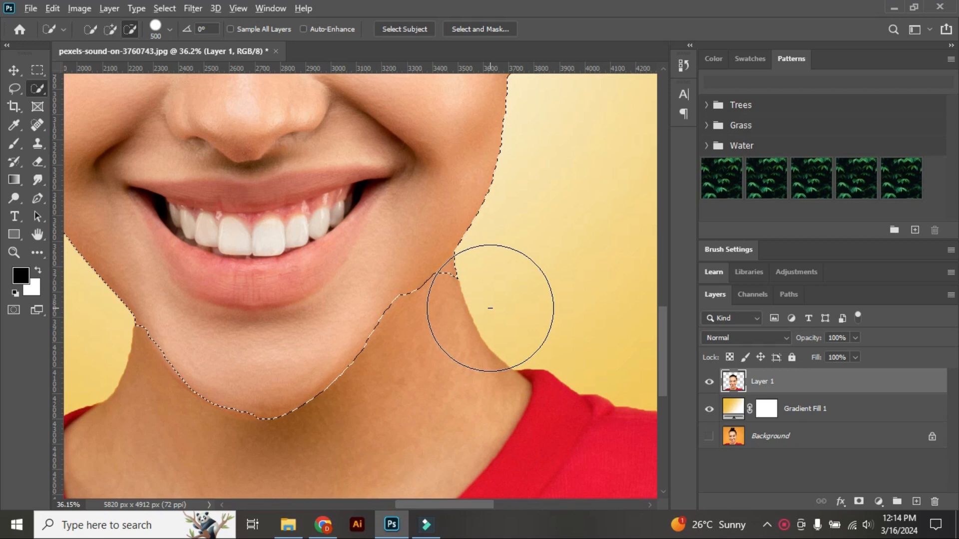
{"action": "left_click", "coordinate": [354, 261]}
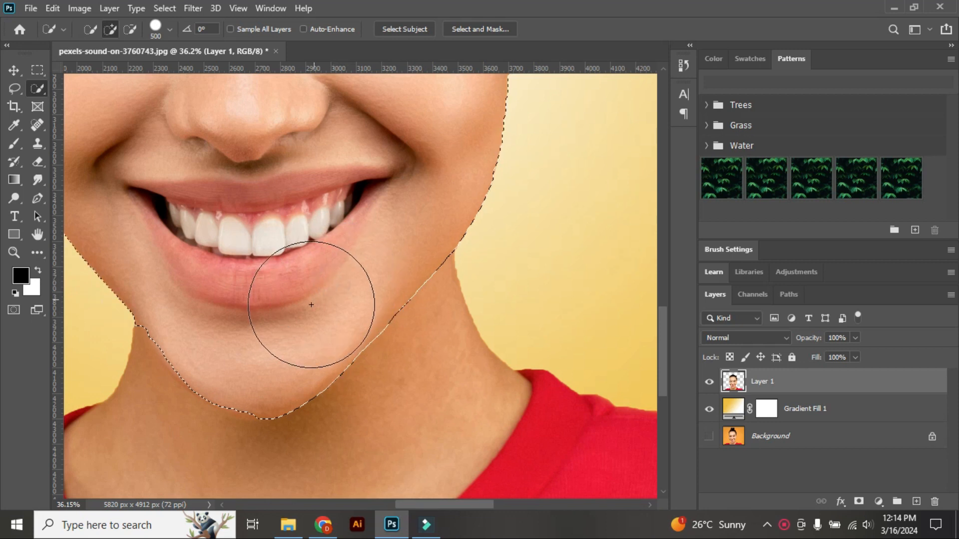
- Trim the leftover neck area at the left jaw and add the chin's missing skin to the selection
{"action": "scroll", "coordinate": [484, 386], "scroll_direction": "down", "scroll_amount": 2}
{"action": "scroll", "coordinate": [160, 388], "scroll_direction": "up", "scroll_amount": 8}
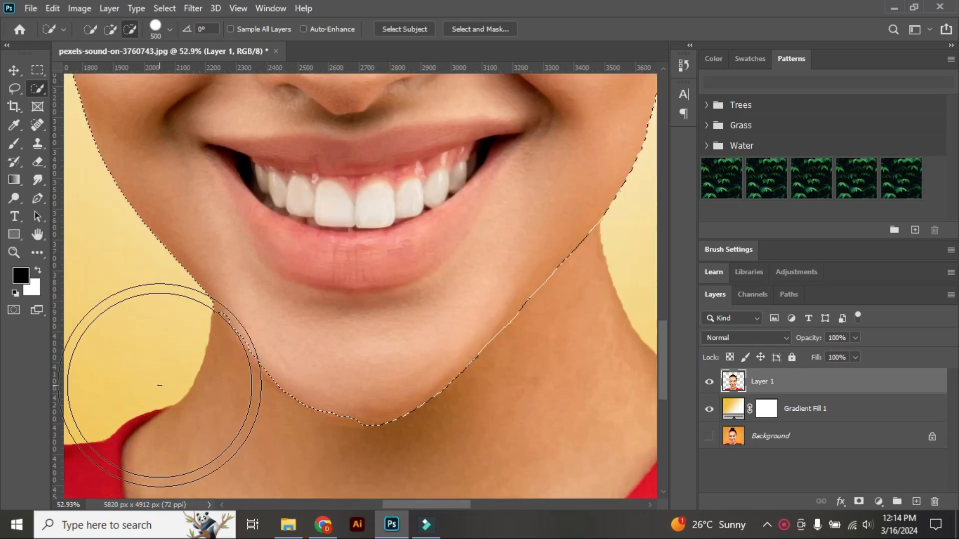
{"action": "left_click", "coordinate": [163, 343]}
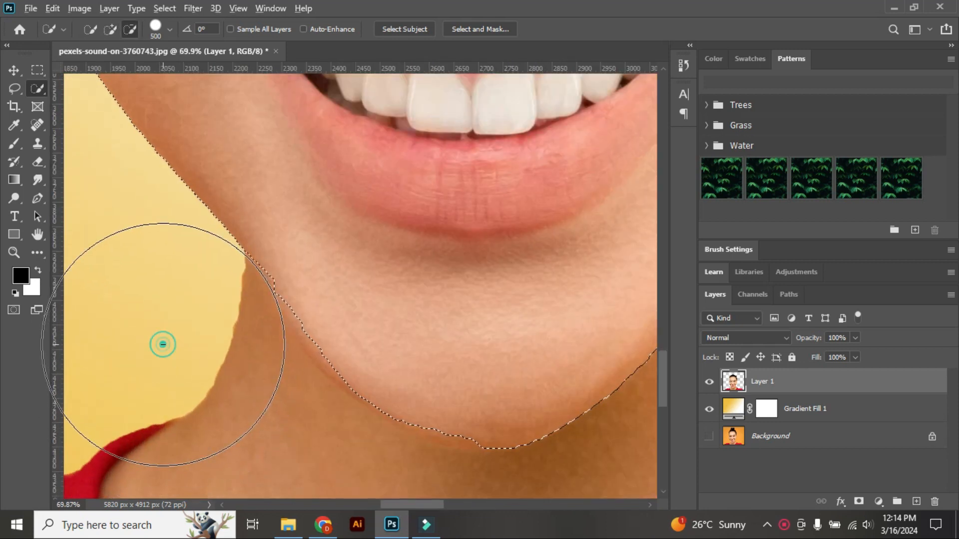
{"action": "left_click", "coordinate": [387, 253]}
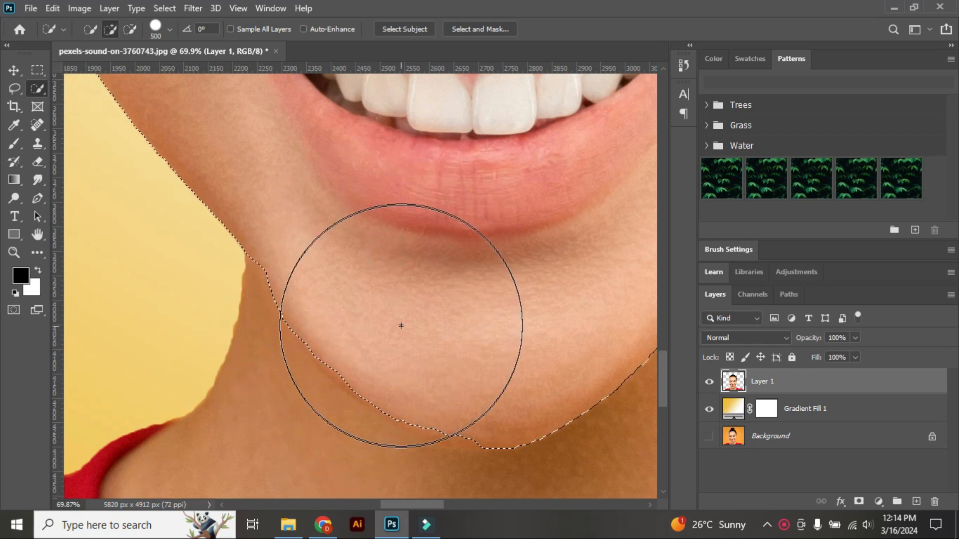
{"action": "left_click", "coordinate": [405, 280]}
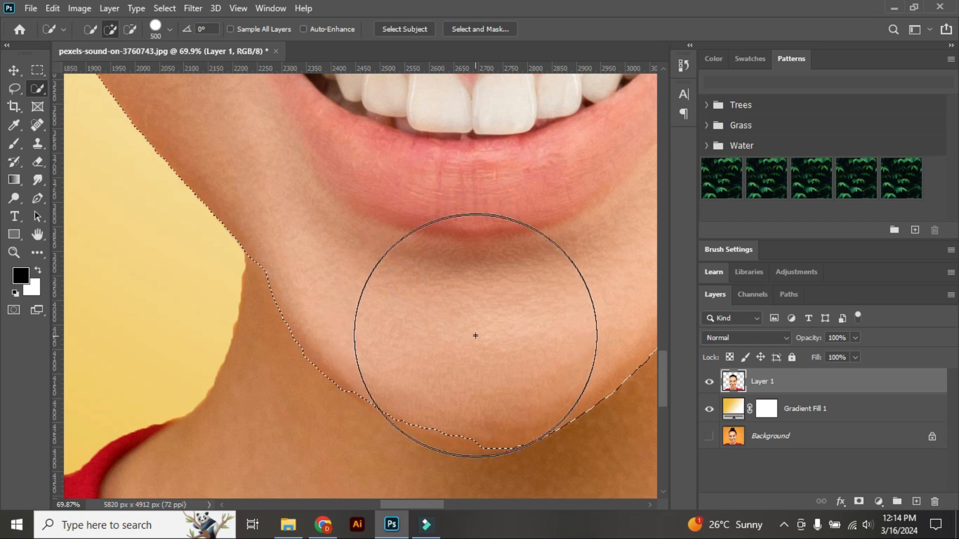
{"action": "left_click", "coordinate": [463, 327]}
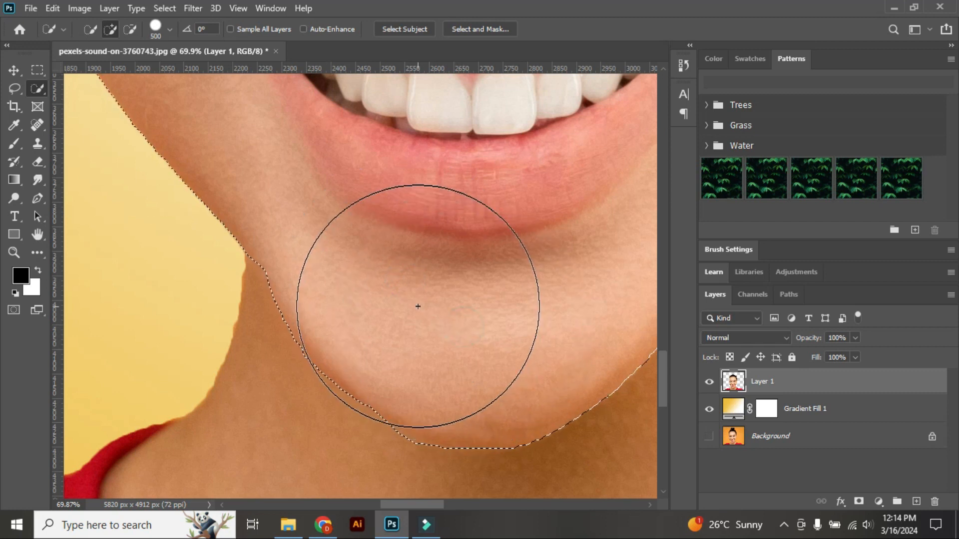
- Reduce the selection brush size to 300 and refine the selection edge beneath the left side of the chin
{"action": "key", "text": "bracketleft"}
{"action": "key", "text": "bracketleft"}
{"action": "scroll", "coordinate": [382, 343], "scroll_direction": "down", "scroll_amount": 3}
{"action": "scroll", "coordinate": [383, 343], "scroll_direction": "down", "scroll_amount": 3}
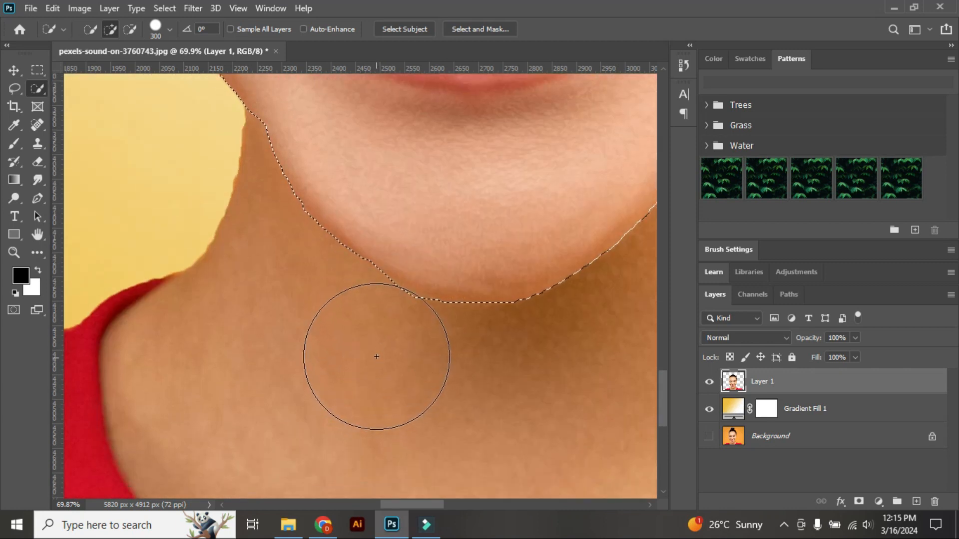
{"action": "key", "text": "alt"}
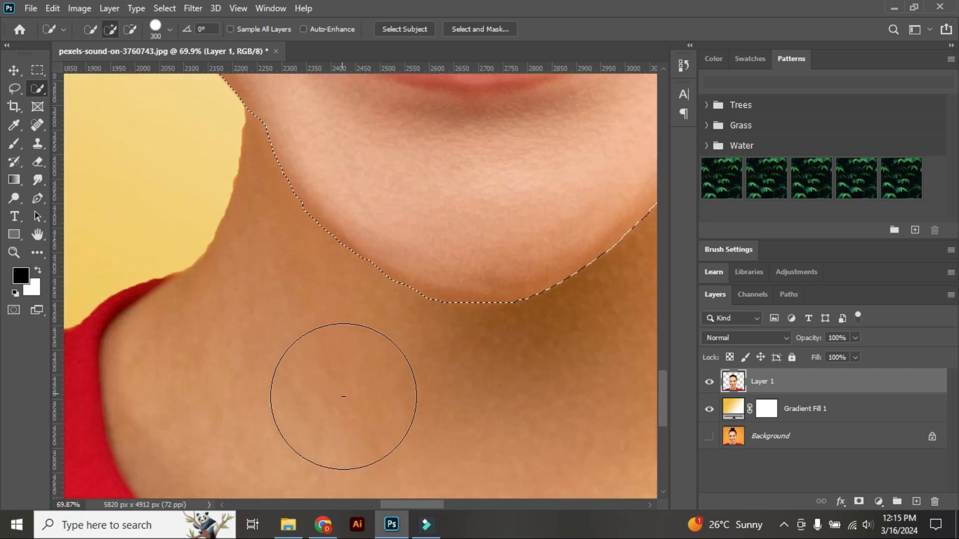
{"action": "scroll", "coordinate": [340, 399], "scroll_direction": "down", "scroll_amount": 3}
{"action": "scroll", "coordinate": [339, 399], "scroll_direction": "down", "scroll_amount": 1}
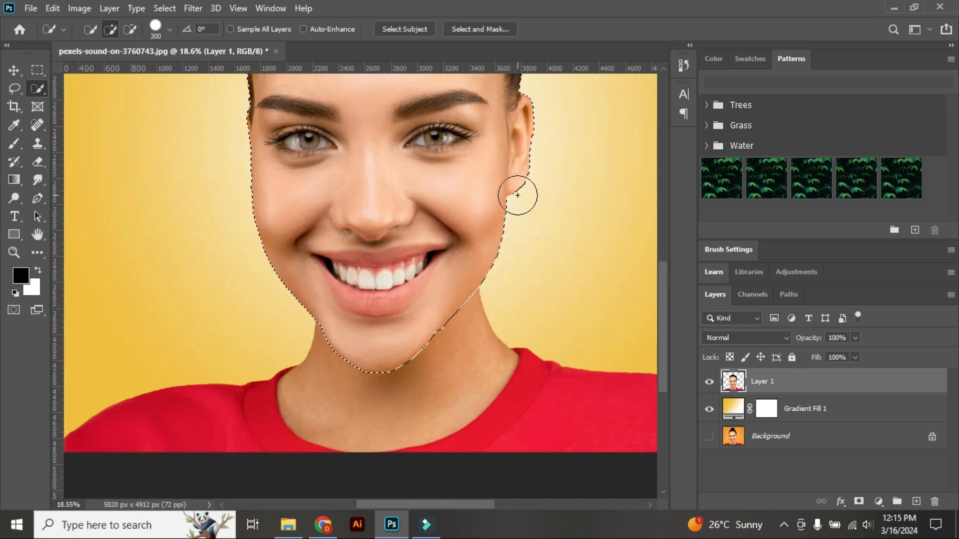
- Check the selection around the head and smooth its edge along both sides of the lower jaw
{"action": "scroll", "coordinate": [505, 241], "scroll_direction": "up", "scroll_amount": 6}
{"action": "scroll", "coordinate": [504, 244], "scroll_direction": "up", "scroll_amount": 3}
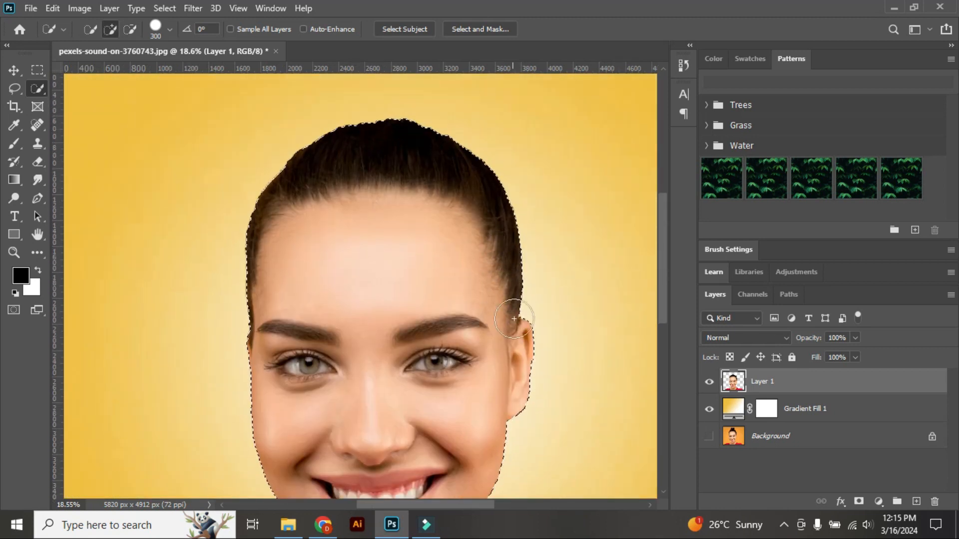
{"action": "scroll", "coordinate": [410, 186], "scroll_direction": "down", "scroll_amount": 4}
{"action": "scroll", "coordinate": [410, 185], "scroll_direction": "down", "scroll_amount": 5}
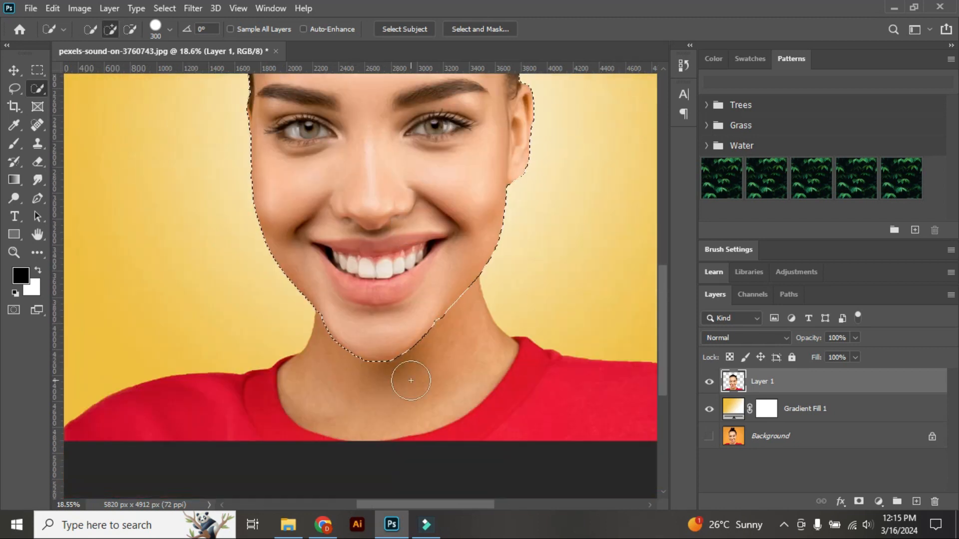
{"action": "scroll", "coordinate": [398, 338], "scroll_direction": "up", "scroll_amount": 5}
{"action": "scroll", "coordinate": [403, 337], "scroll_direction": "up", "scroll_amount": 2}
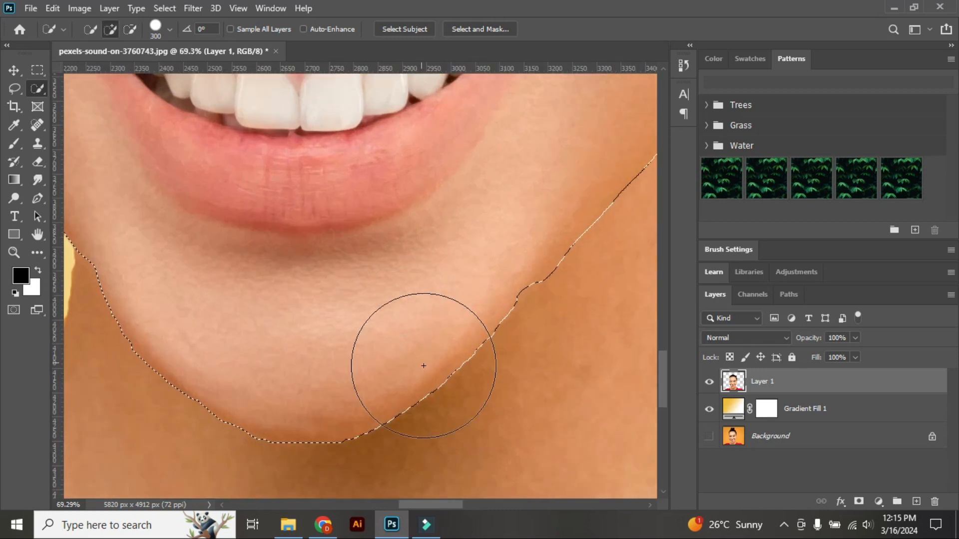
{"action": "left_click", "coordinate": [472, 245]}
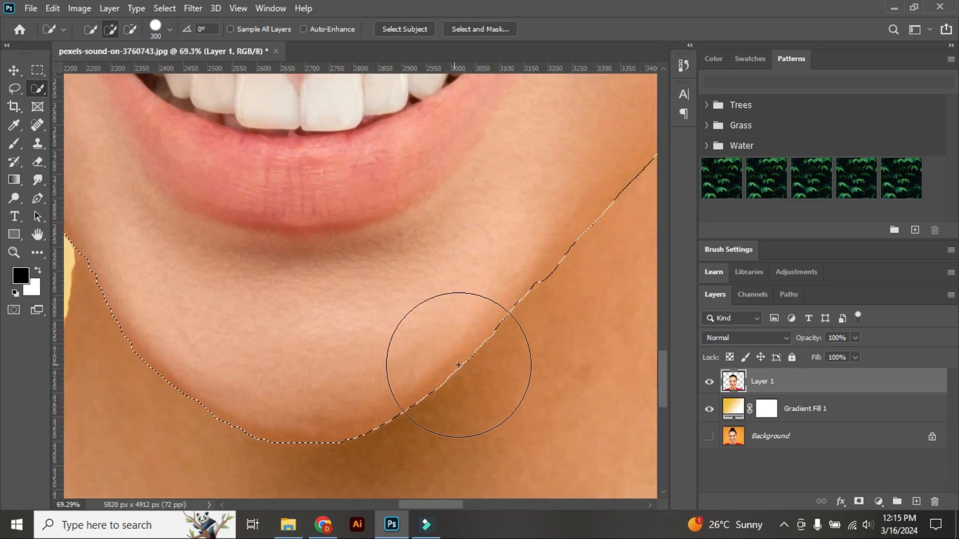
{"action": "scroll", "coordinate": [476, 390], "scroll_direction": "down", "scroll_amount": 2}
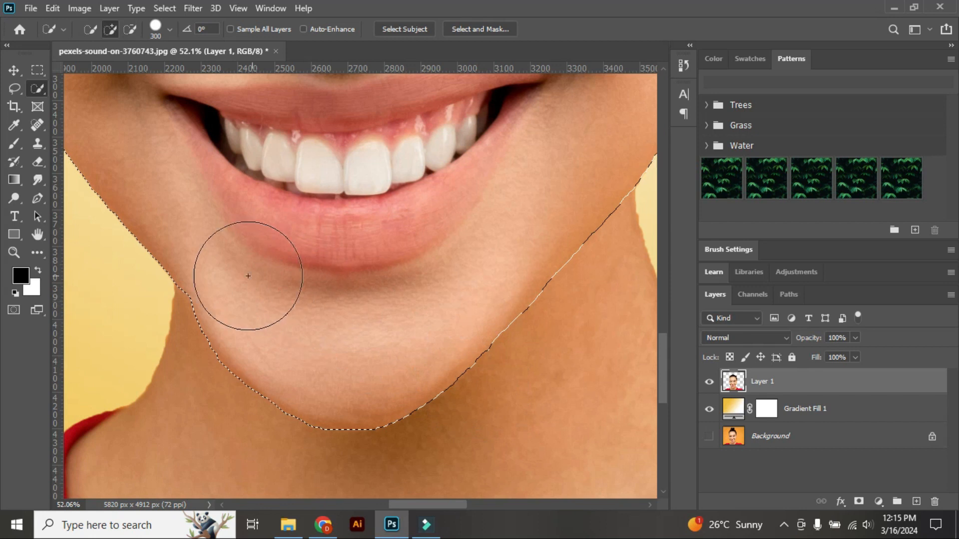
{"action": "left_click", "coordinate": [228, 264]}
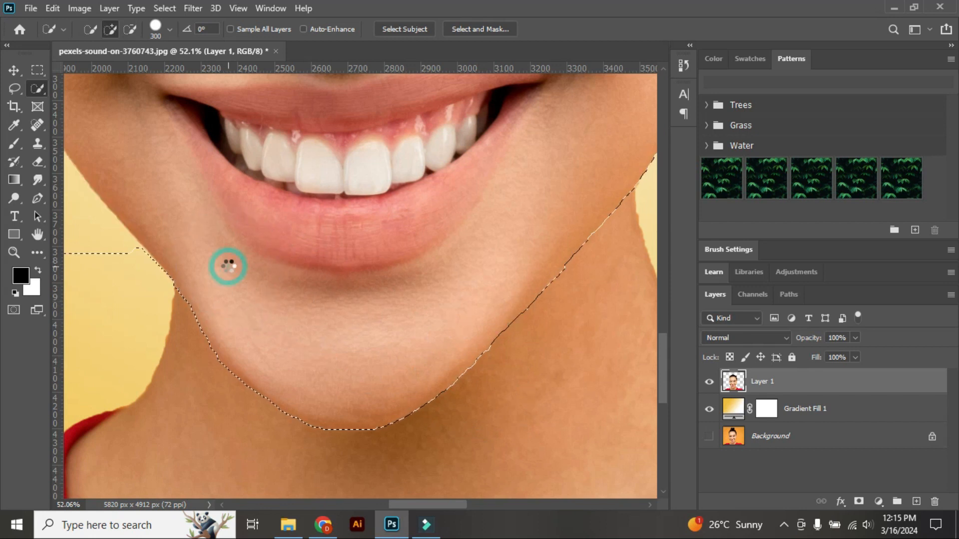
{"action": "scroll", "coordinate": [428, 394], "scroll_direction": "down", "scroll_amount": 5}
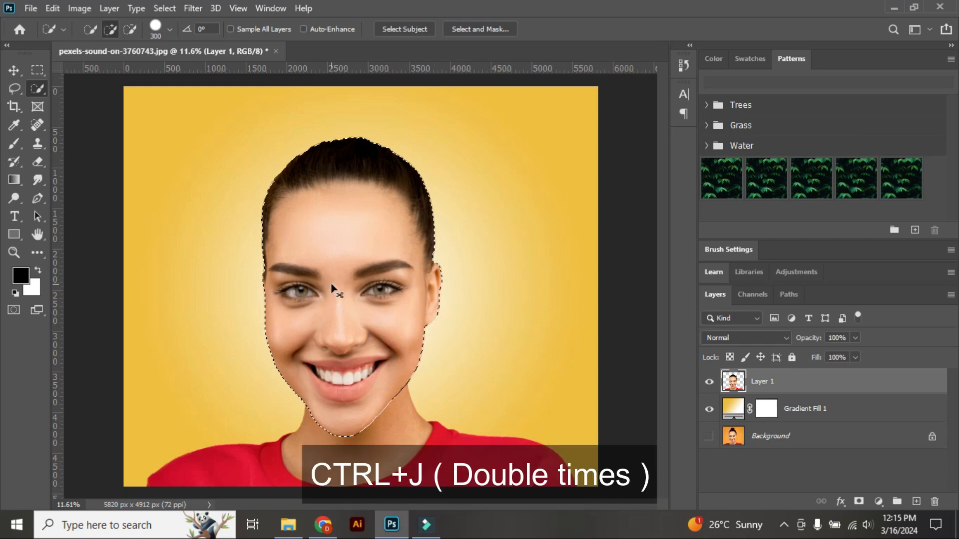
- Copy the selected head onto two new layers and hide Layer 1
{"action": "key", "text": "ctrl+j"}
{"action": "key", "text": "ctrl+j"}
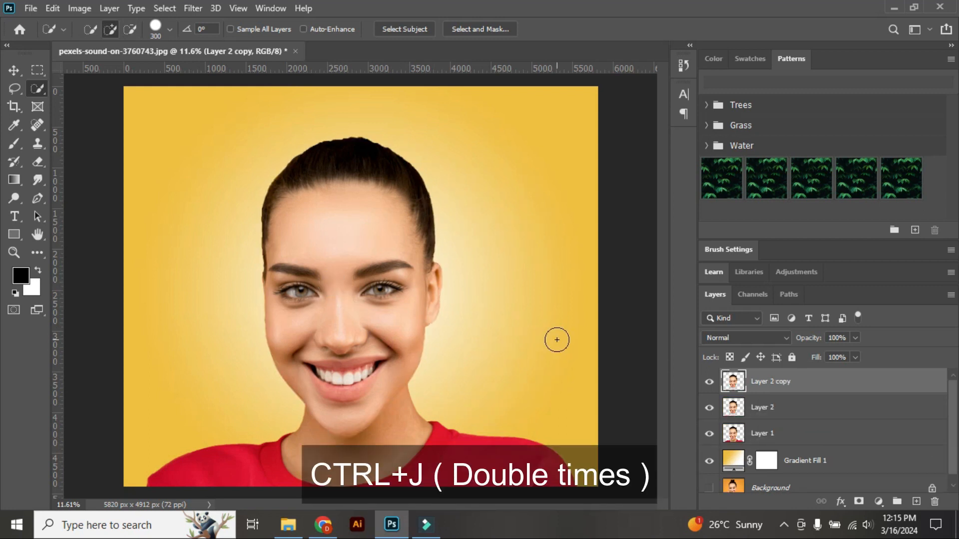
{"action": "left_click", "coordinate": [708, 433]}
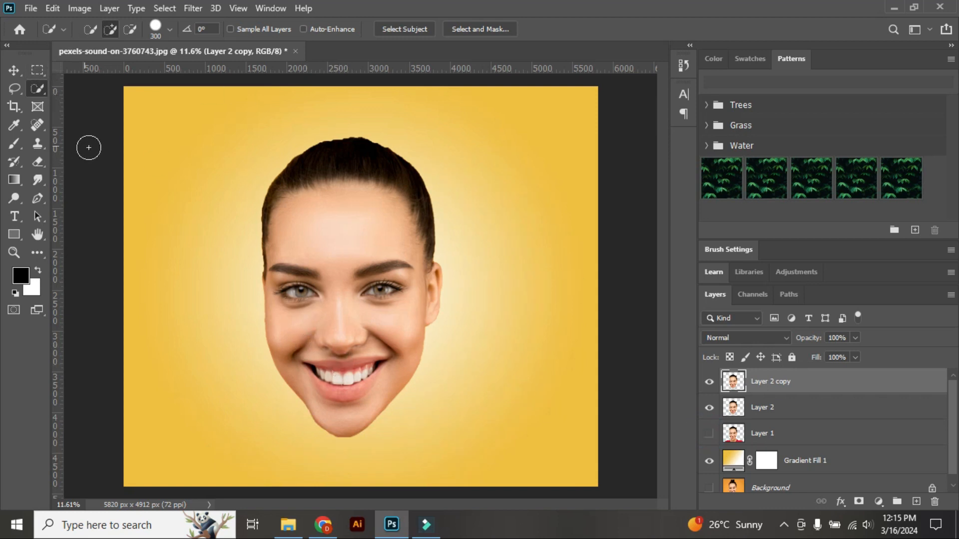
- Add a vertical guide and place it down the middle of the face through the nose
{"action": "left_click", "coordinate": [14, 71]}
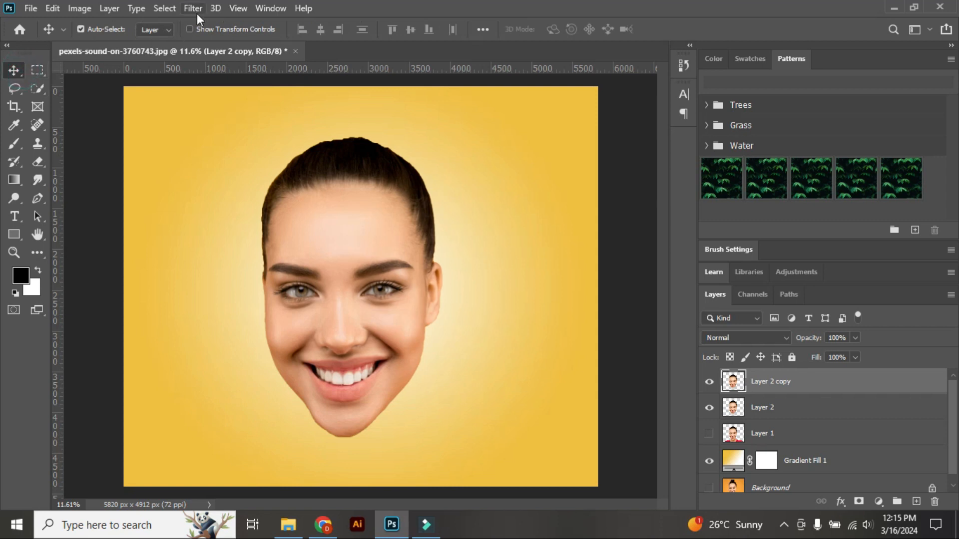
{"action": "left_click", "coordinate": [248, 8]}
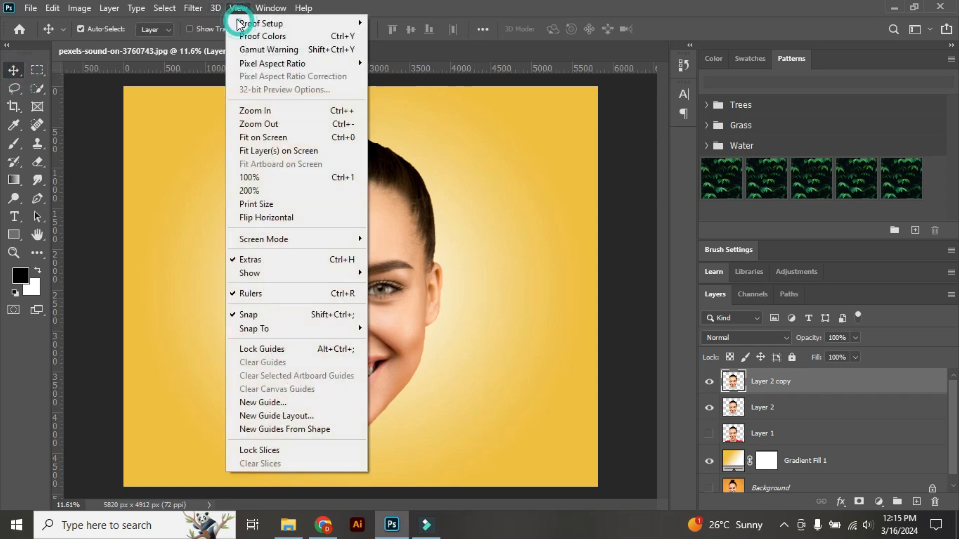
{"action": "left_click", "coordinate": [263, 404]}
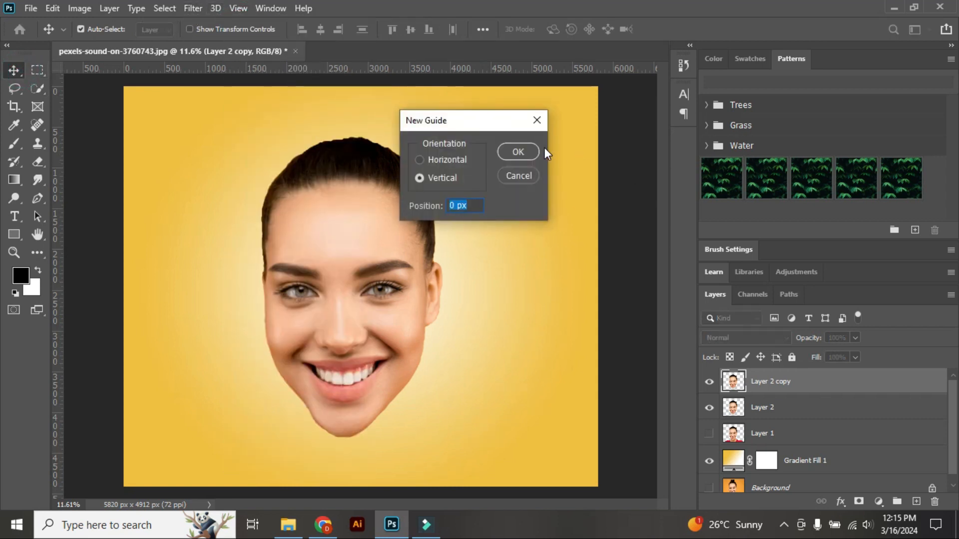
{"action": "left_click", "coordinate": [518, 153]}
{"action": "left_click_drag", "start_coordinate": [124, 215], "coordinate": [342, 238]}
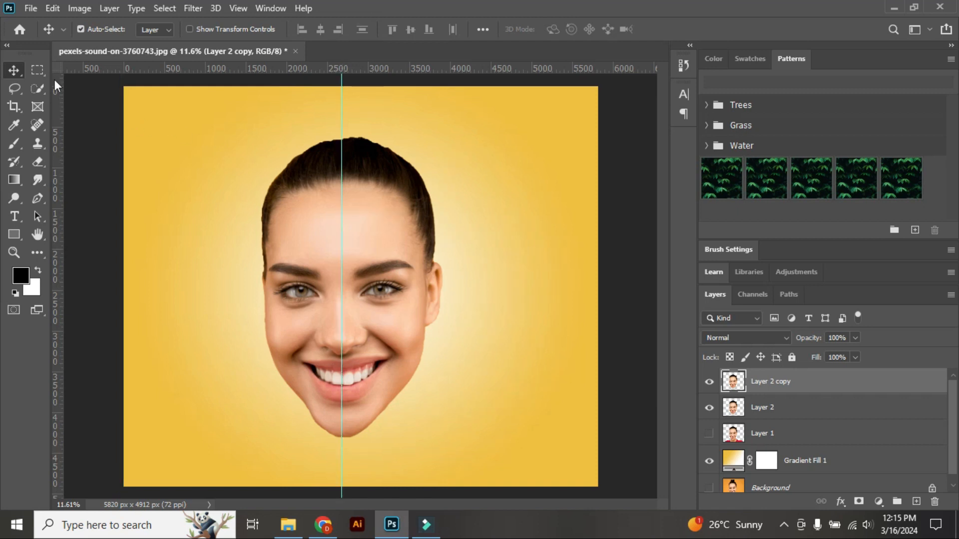
- Delete the half of the face to the right of the guide from Layer 2 copy, then deselect
{"action": "left_click", "coordinate": [33, 73]}
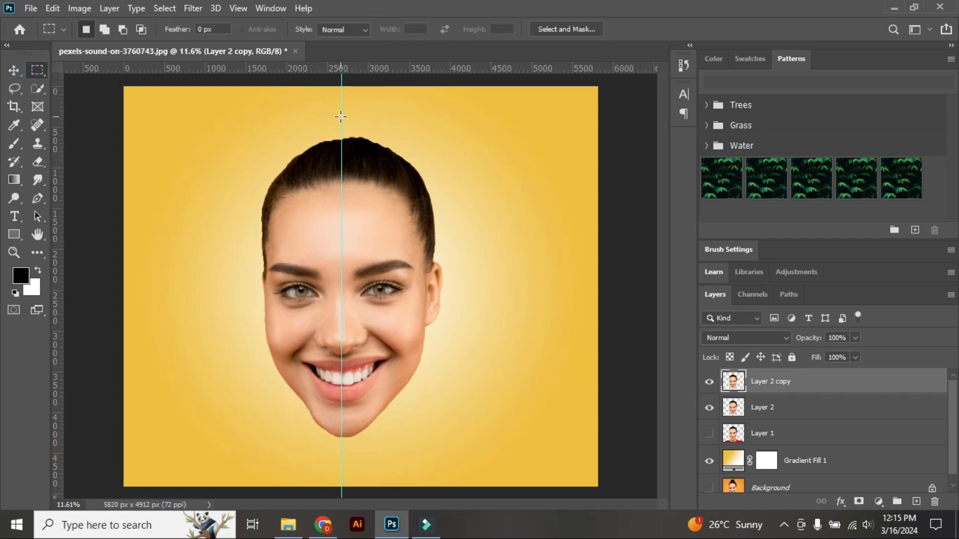
{"action": "left_click_drag", "start_coordinate": [342, 119], "coordinate": [465, 455]}
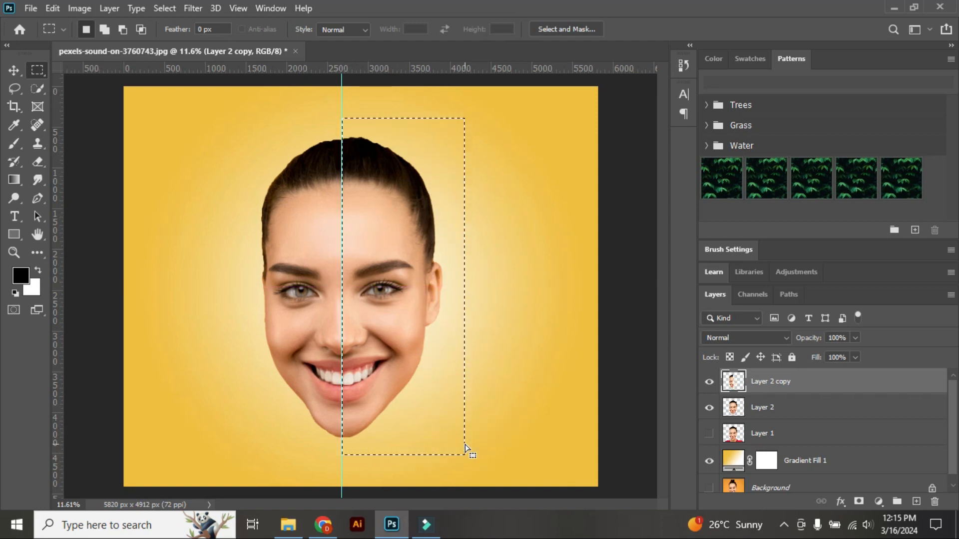
{"action": "left_click", "coordinate": [709, 408]}
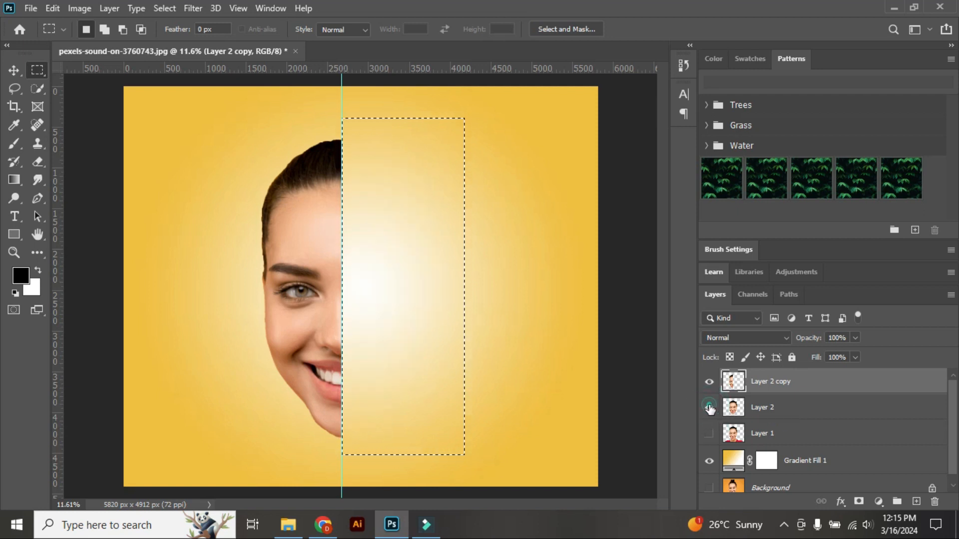
{"action": "left_click", "coordinate": [709, 408]}
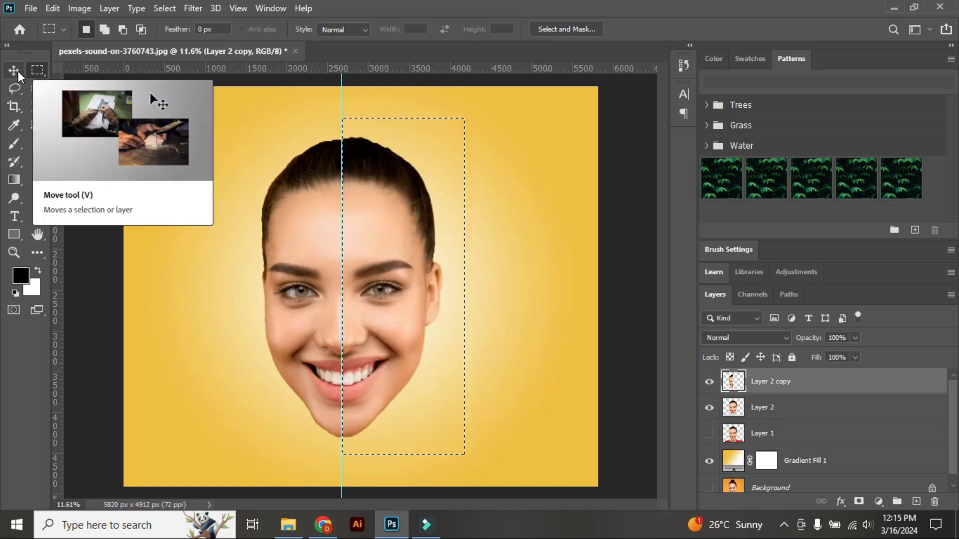
{"action": "key", "text": "ctrl+d"}
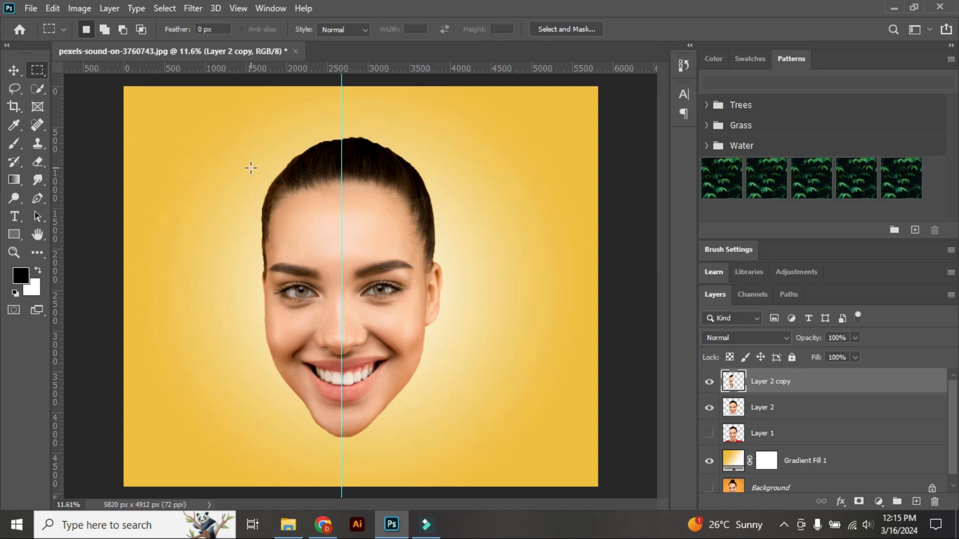
- Create a new layer and add the placeholder text "Lorem Ipsum" beside the eye to the right of the guide
{"action": "left_click", "coordinate": [15, 71]}
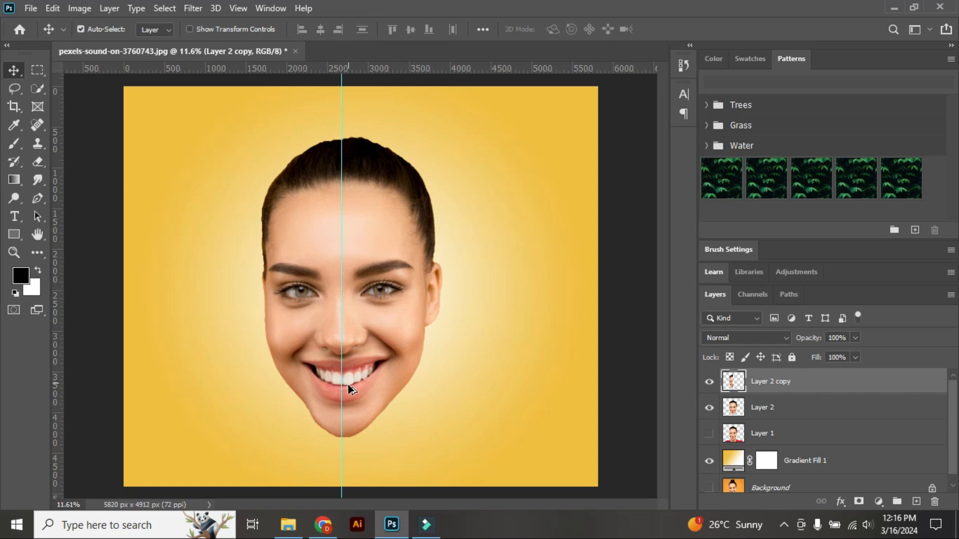
{"action": "left_click", "coordinate": [917, 502]}
{"action": "left_click", "coordinate": [15, 218]}
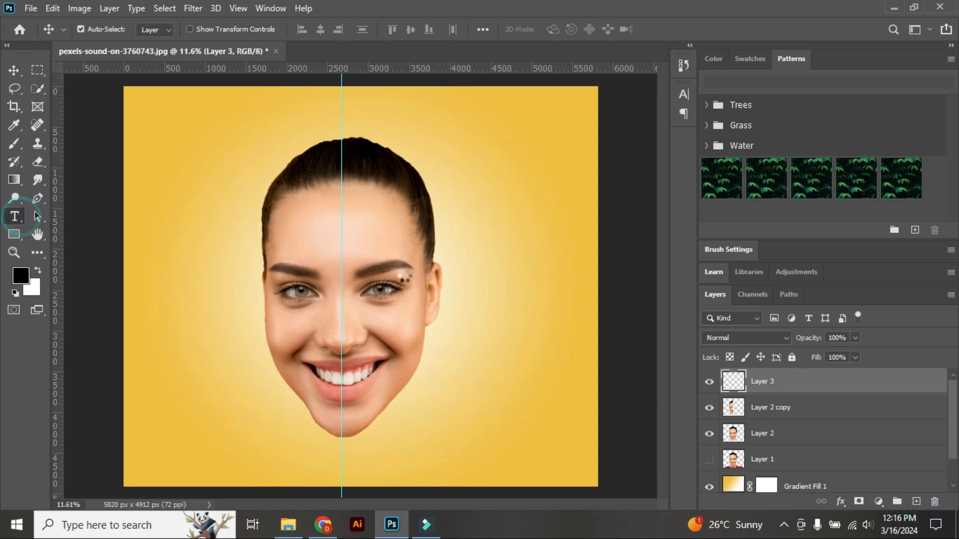
{"action": "left_click", "coordinate": [398, 278]}
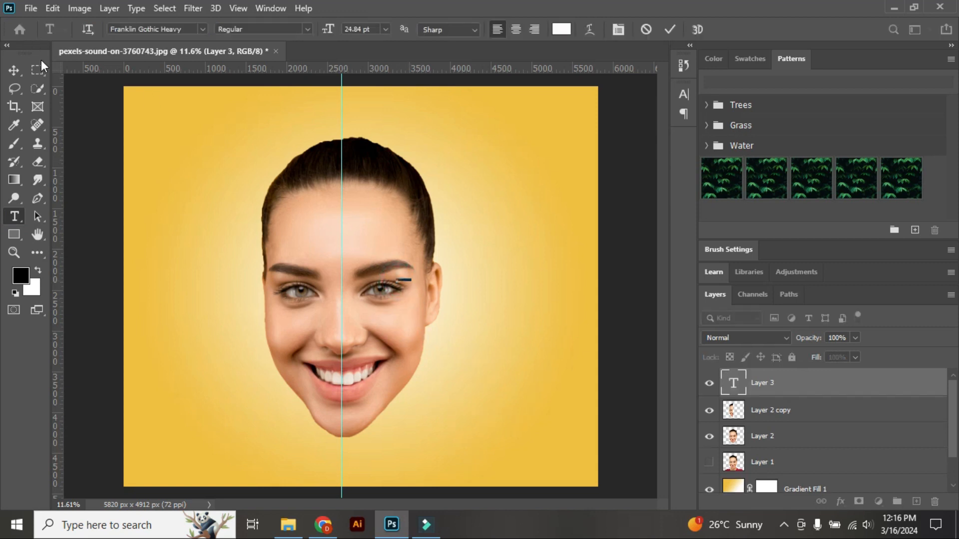
{"action": "left_click", "coordinate": [14, 70]}
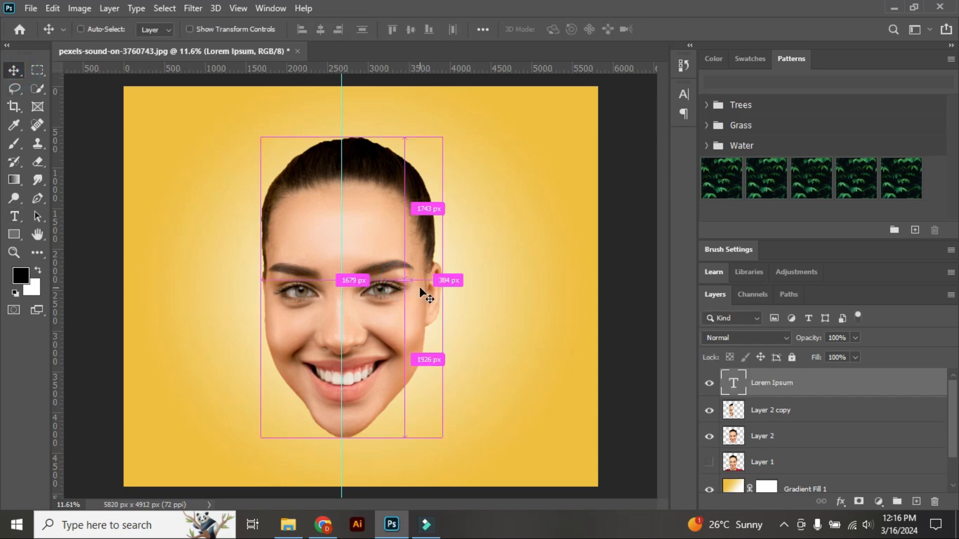
- Scale the "Lorem Ipsum" text up proportionally to about 2080% over the forehead
{"action": "key", "text": "ctrl+t"}
{"action": "left_click_drag", "start_coordinate": [409, 280], "coordinate": [531, 365]}
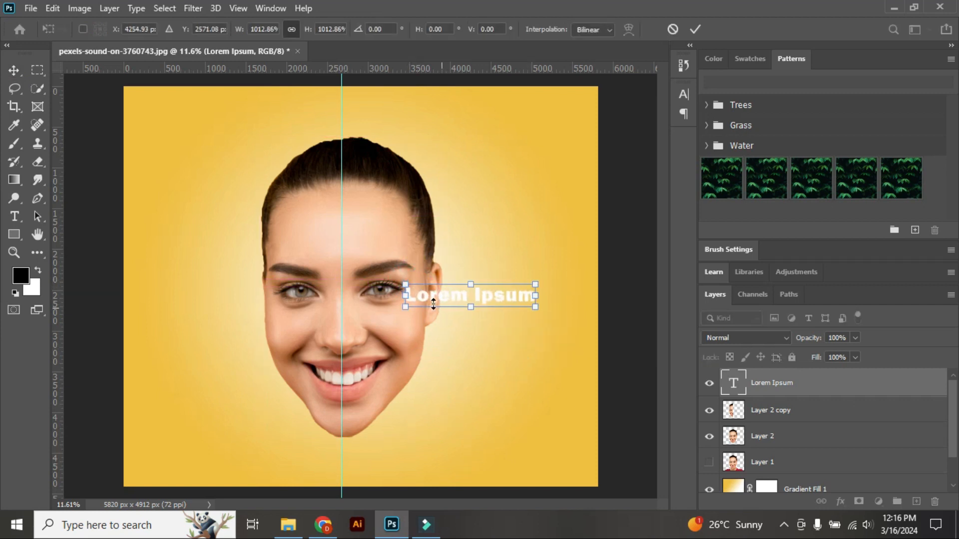
{"action": "left_click_drag", "start_coordinate": [400, 283], "coordinate": [424, 212]}
{"action": "scroll", "coordinate": [554, 370], "scroll_direction": "up", "scroll_amount": 1}
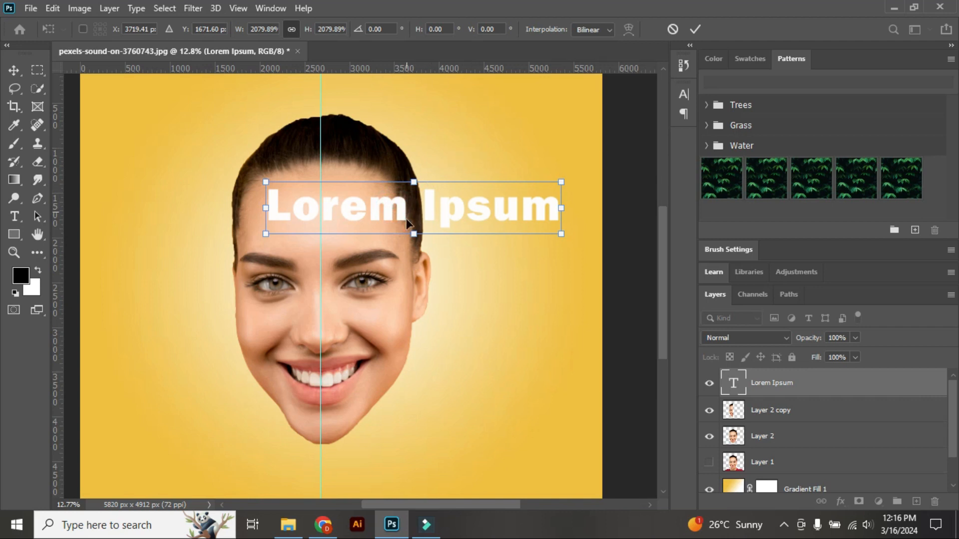
{"action": "scroll", "coordinate": [381, 284], "scroll_direction": "down", "scroll_amount": 2}
- Move the enlarged text up over the hair with its left edge on the vertical guide
{"action": "left_click", "coordinate": [378, 228]}
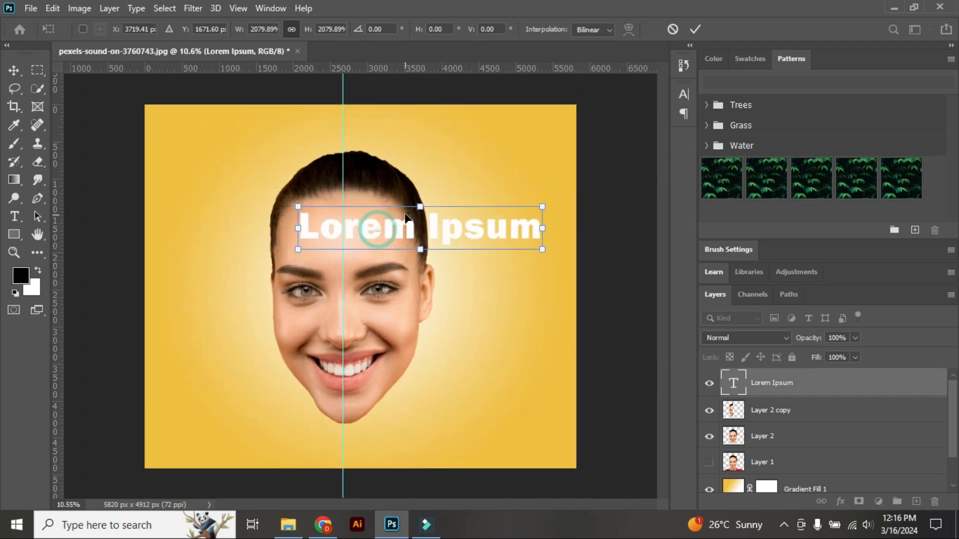
{"action": "left_click_drag", "start_coordinate": [438, 233], "coordinate": [482, 190]}
{"action": "left_click_drag", "start_coordinate": [404, 183], "coordinate": [411, 158]}
{"action": "scroll", "coordinate": [411, 157], "scroll_direction": "up", "scroll_amount": 2}
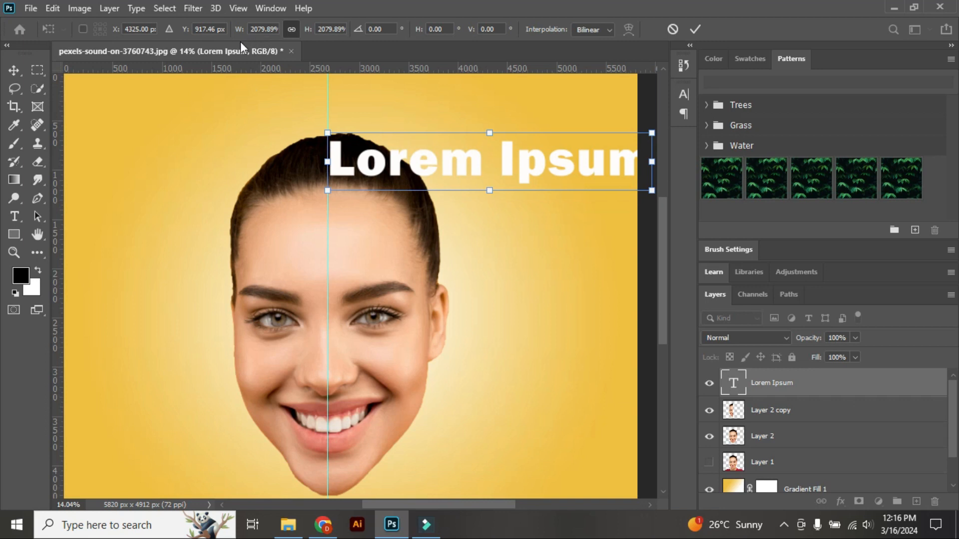
{"action": "left_click", "coordinate": [682, 96]}
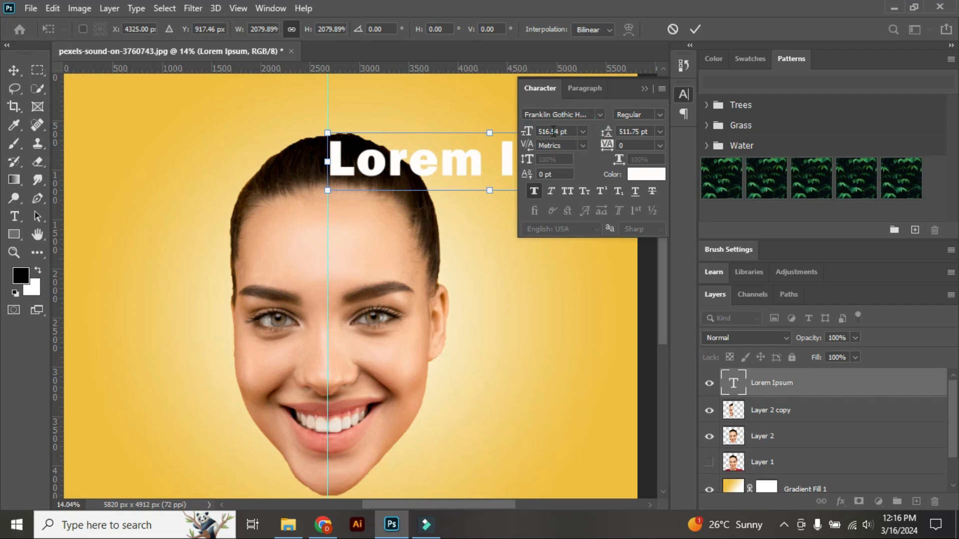
{"action": "scroll", "coordinate": [554, 134], "scroll_direction": "down", "scroll_amount": 3}
{"action": "scroll", "coordinate": [553, 133], "scroll_direction": "up", "scroll_amount": 3}
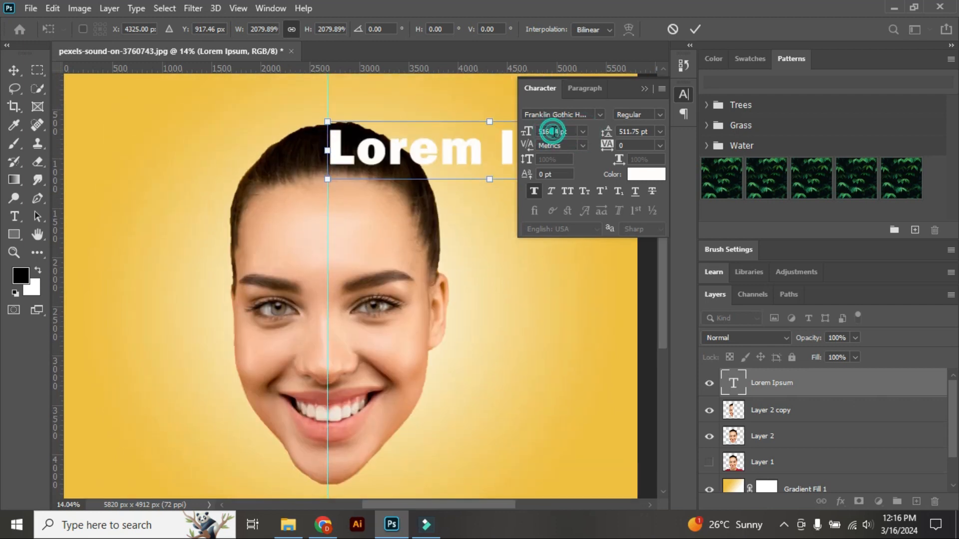
{"action": "left_click", "coordinate": [644, 89]}
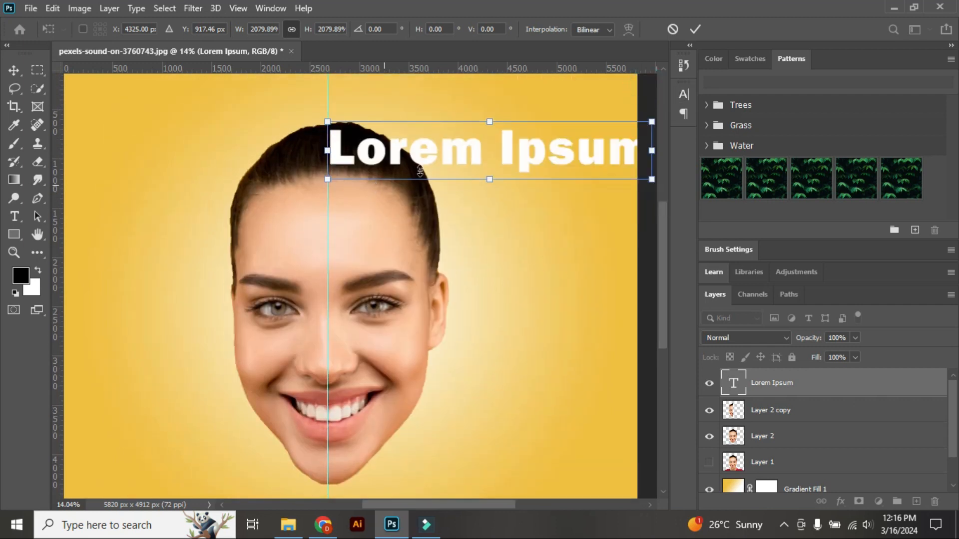
- Apply the transform and reduce the font size of the whole "Lorem Ipsum" text to 384.54 pt
{"action": "double_click", "coordinate": [470, 152]}
{"action": "double_click", "coordinate": [472, 154]}
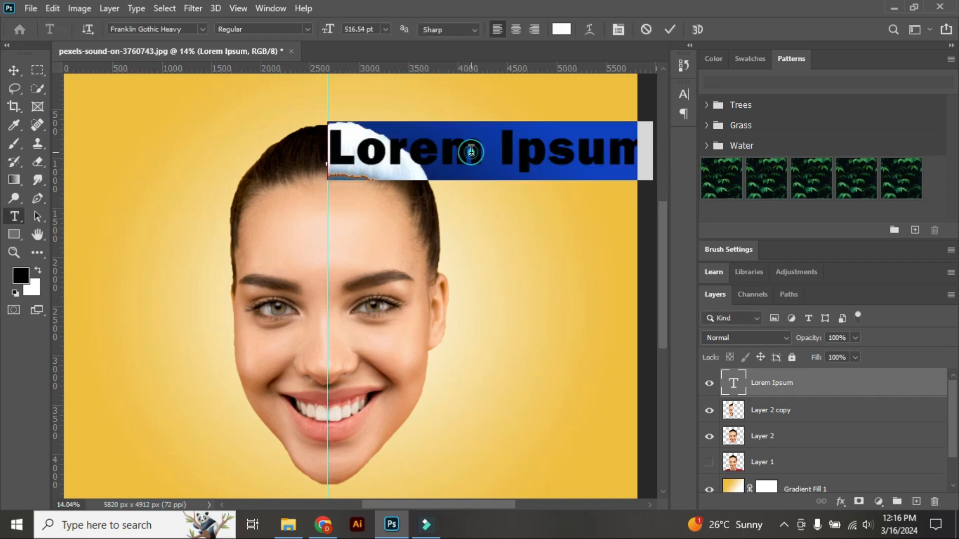
{"action": "left_click", "coordinate": [689, 97]}
{"action": "left_click", "coordinate": [575, 132]}
{"action": "scroll", "coordinate": [575, 131], "scroll_direction": "down", "scroll_amount": 8}
{"action": "scroll", "coordinate": [576, 131], "scroll_direction": "down", "scroll_amount": 20}
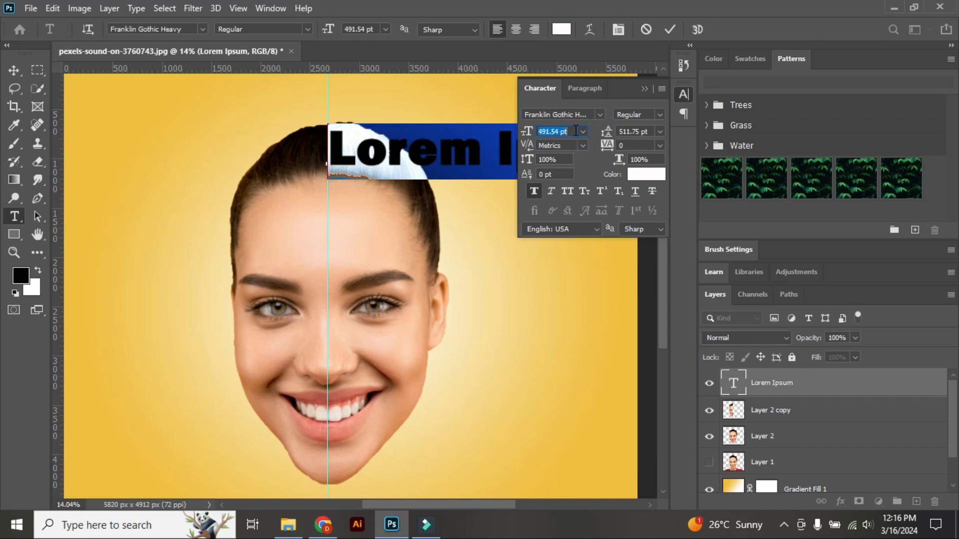
{"action": "scroll", "coordinate": [575, 130], "scroll_direction": "down", "scroll_amount": 20}
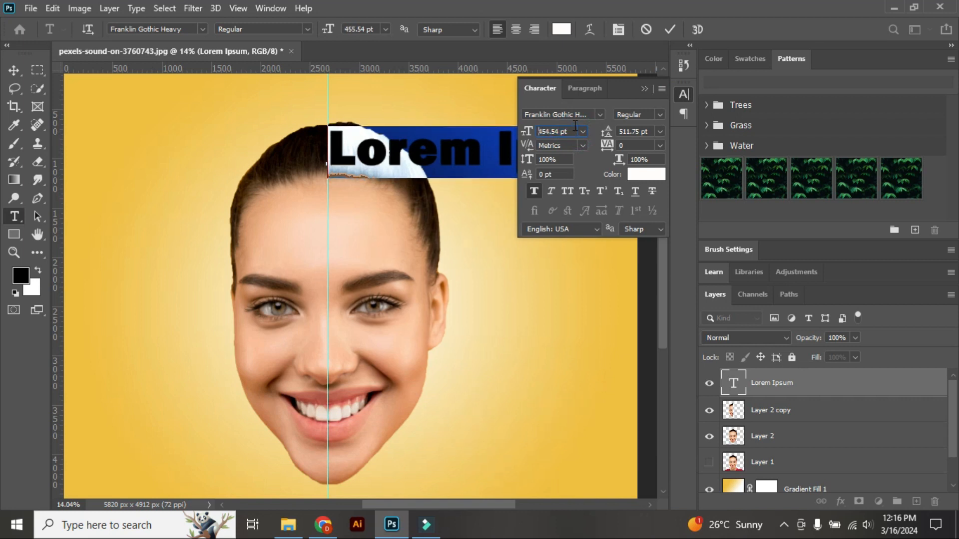
{"action": "scroll", "coordinate": [565, 130], "scroll_direction": "down", "scroll_amount": 20}
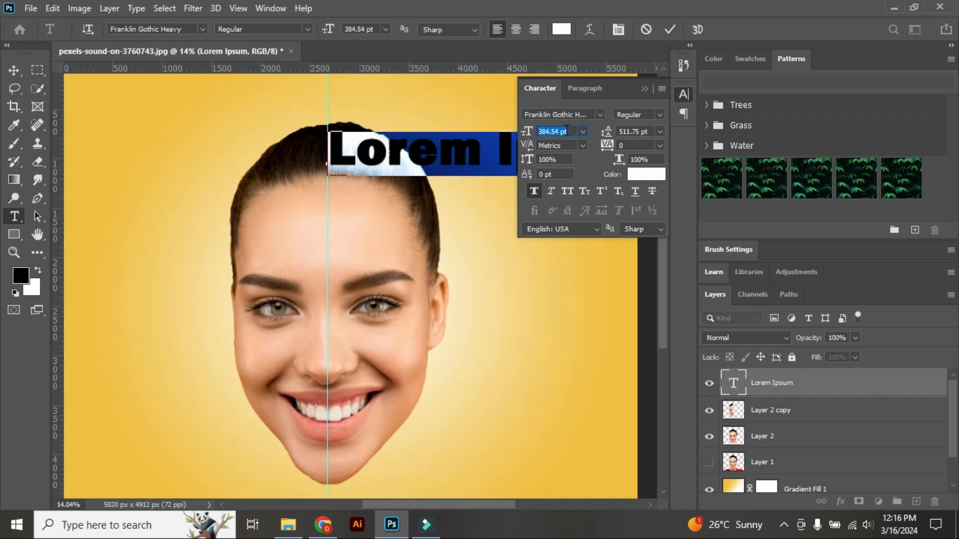
{"action": "scroll", "coordinate": [565, 130], "scroll_direction": "down", "scroll_amount": 8}
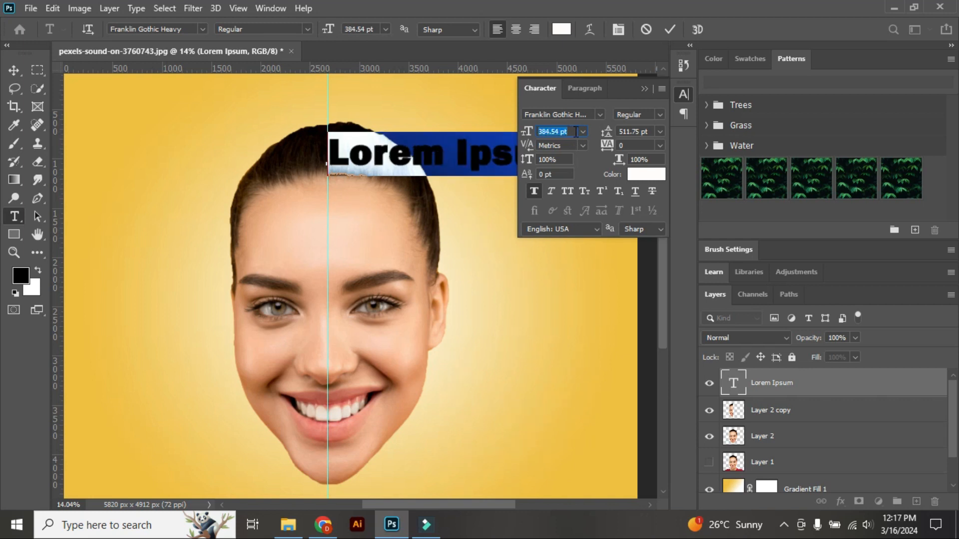
{"action": "left_click", "coordinate": [583, 131]}
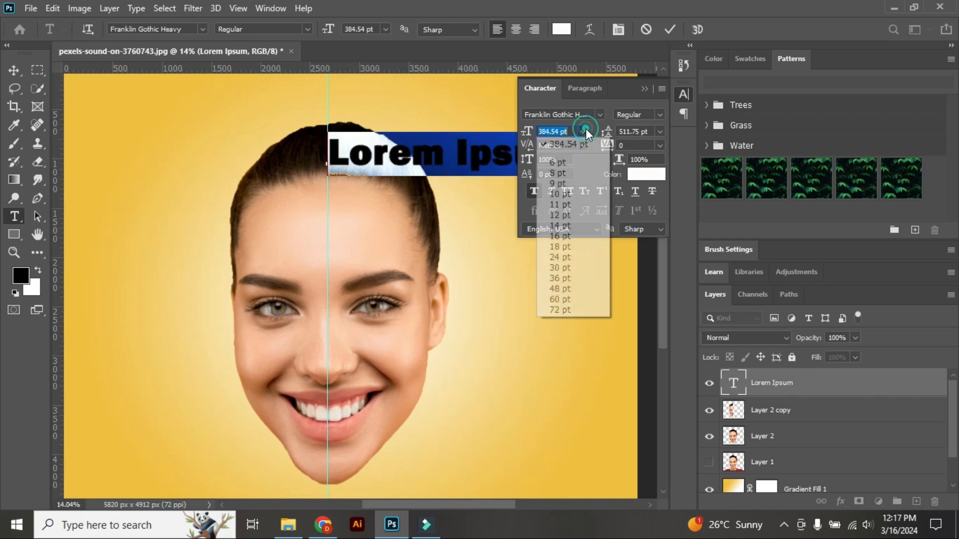
{"action": "left_click", "coordinate": [644, 89]}
{"action": "left_click", "coordinate": [645, 88]}
{"action": "left_click", "coordinate": [524, 151]}
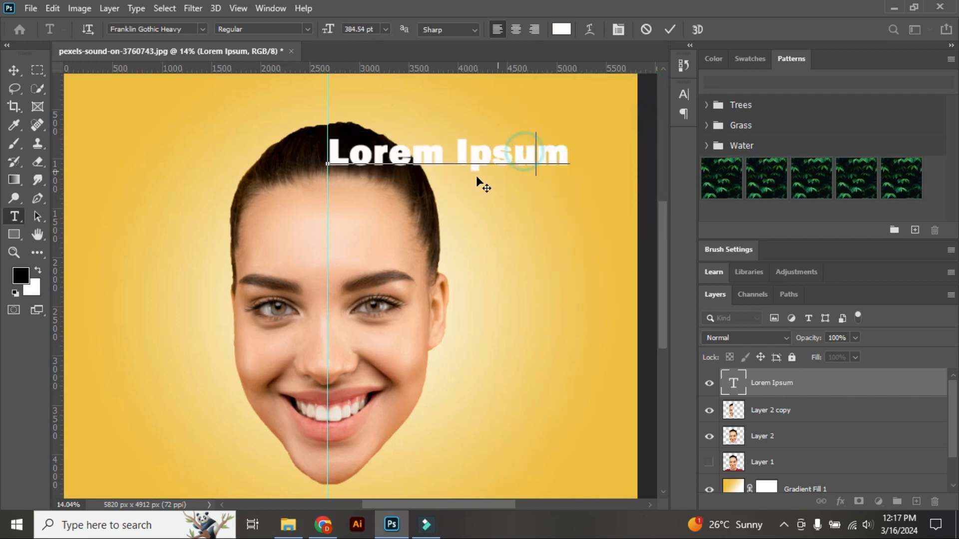
- Replace the placeholder text with "HELO" on the first line and "HOW U" on the second
{"action": "triple_click", "coordinate": [446, 155]}
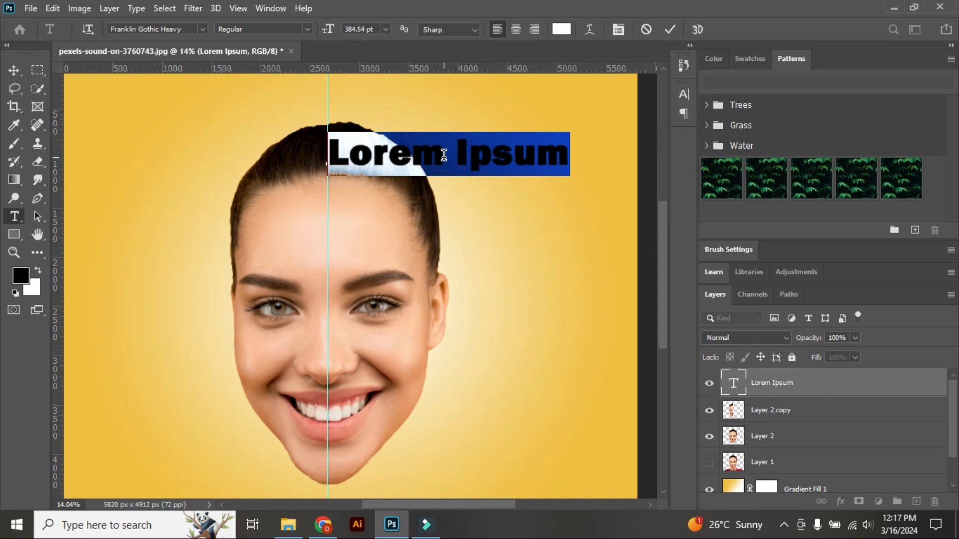
{"action": "type", "text": "H"}
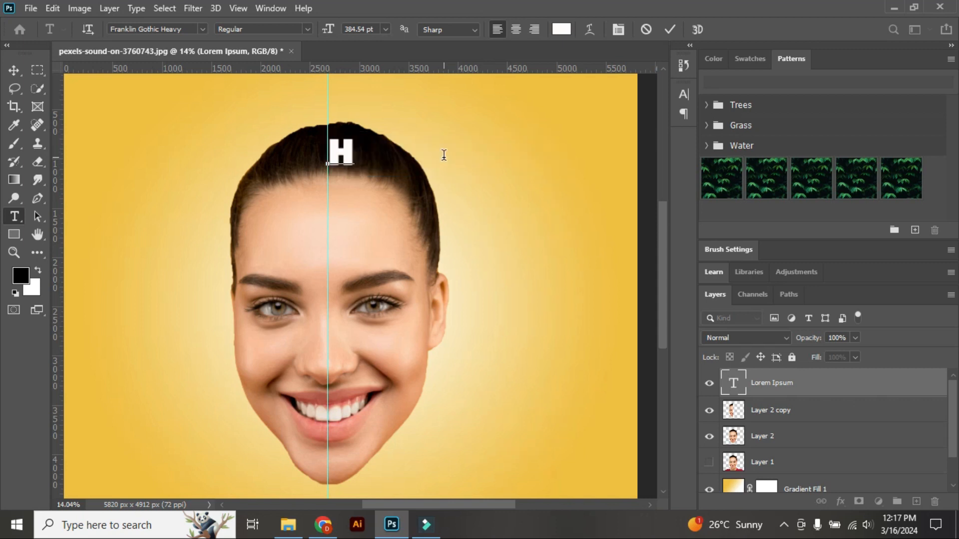
{"action": "type", "text": "EL"}
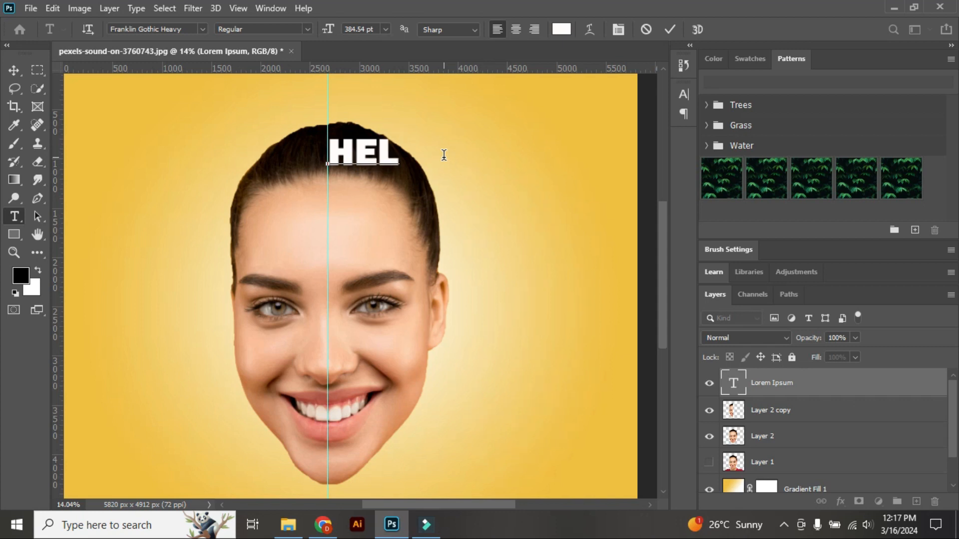
{"action": "type", "text": "O"}
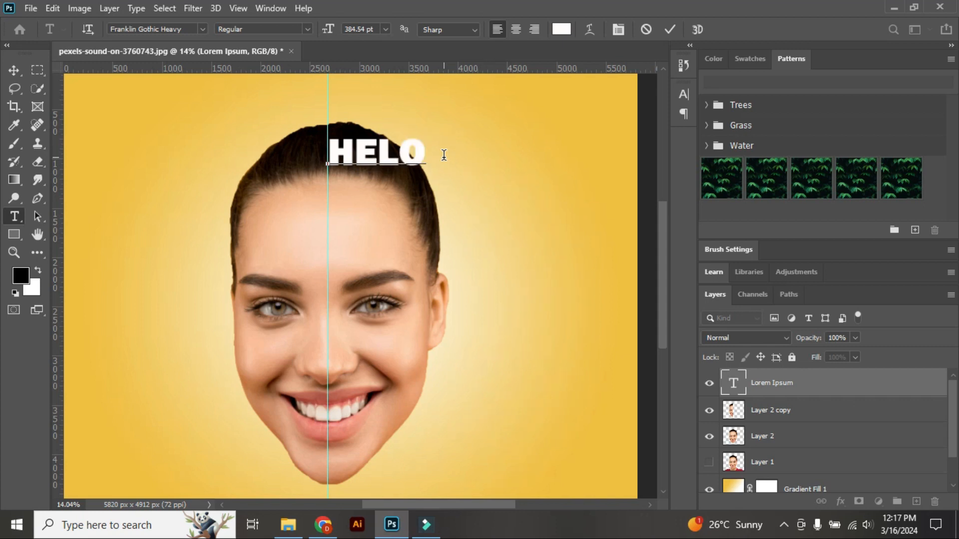
{"action": "key", "text": "Return"}
{"action": "type", "text": "HOW"}
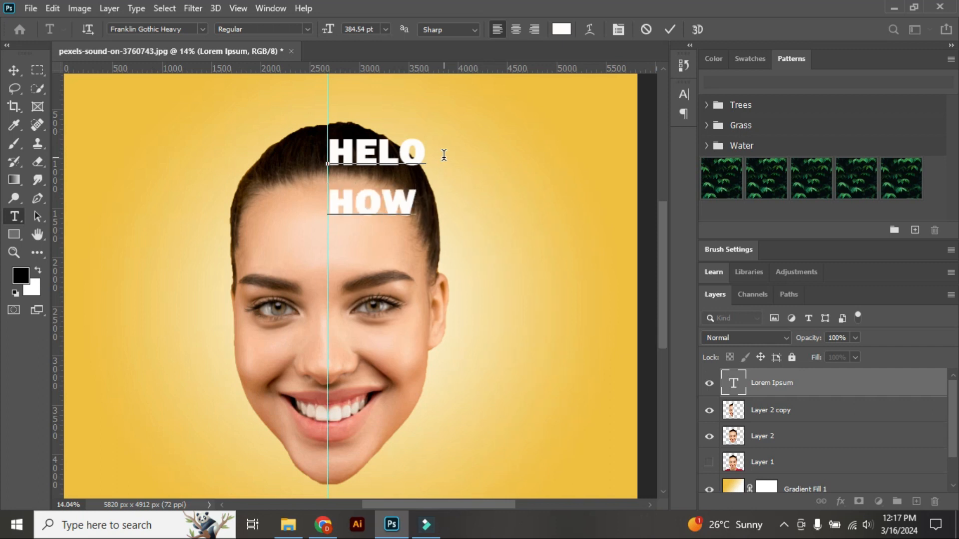
{"action": "type", "text": " U"}
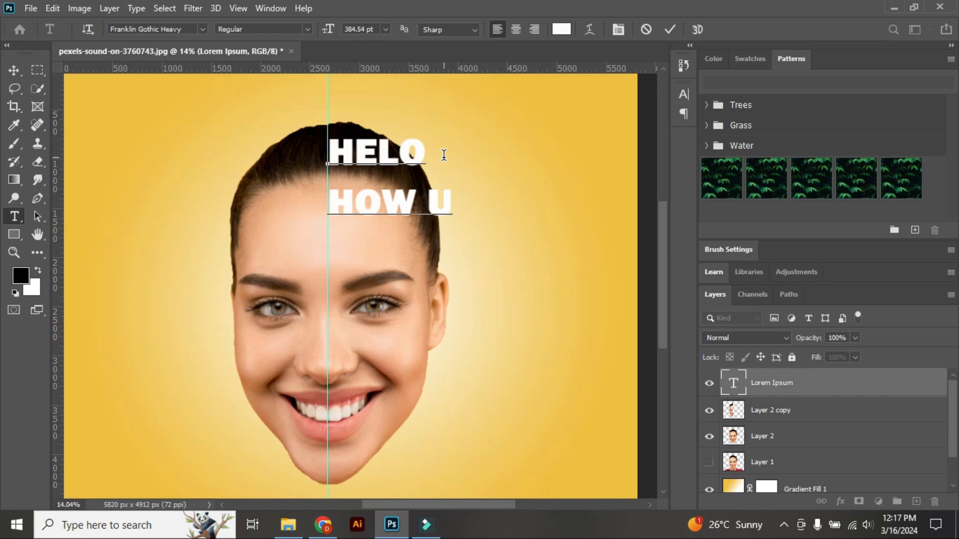
- Add "ARE TO" and "BE GRE" as the third and fourth lines of the text
{"action": "key", "text": "Return"}
{"action": "type", "text": "ARE"}
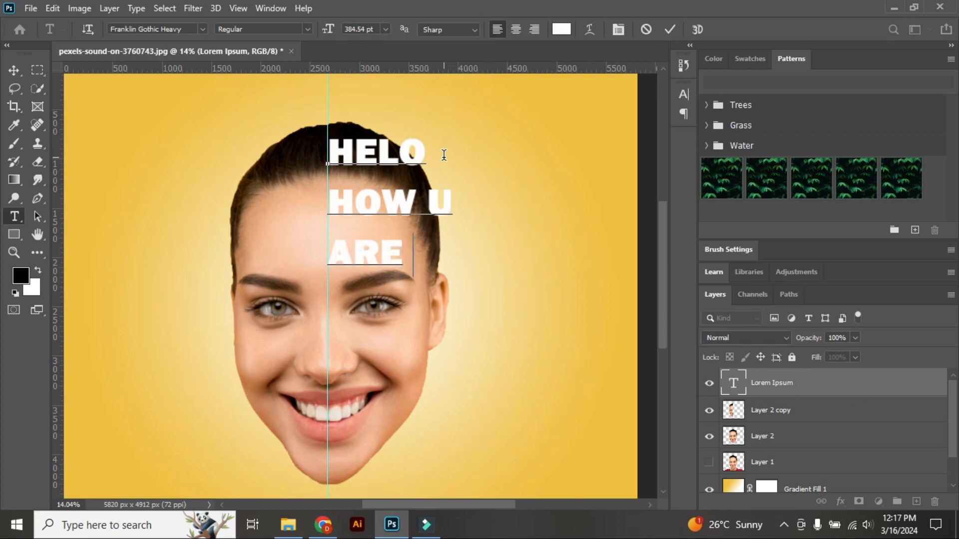
{"action": "type", "text": " TH"}
{"action": "key", "text": "BackSpace"}
{"action": "key", "text": "BackSpace"}
{"action": "key", "text": "BackSpace"}
{"action": "type", "text": "TO"}
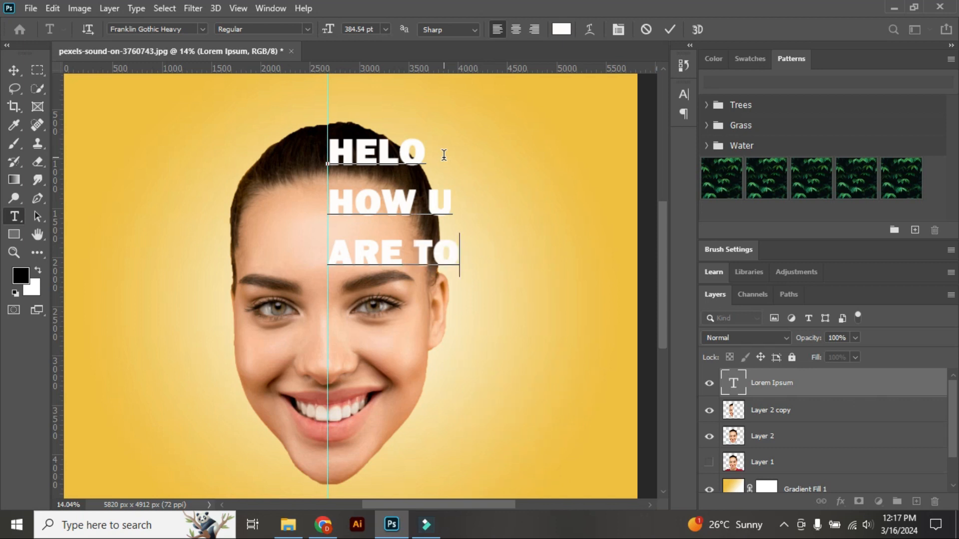
{"action": "key", "text": "Return"}
{"action": "type", "text": "BE"}
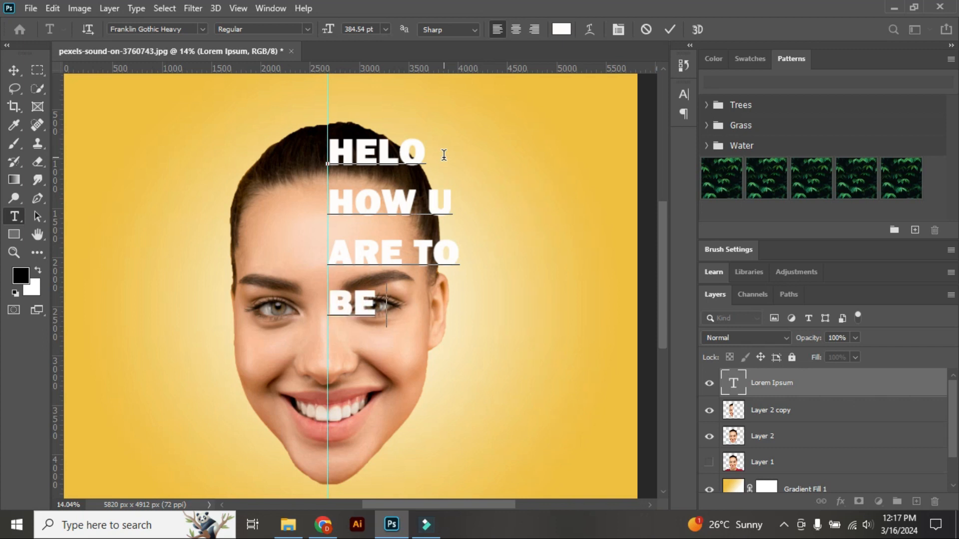
{"action": "type", "text": " GRE"}
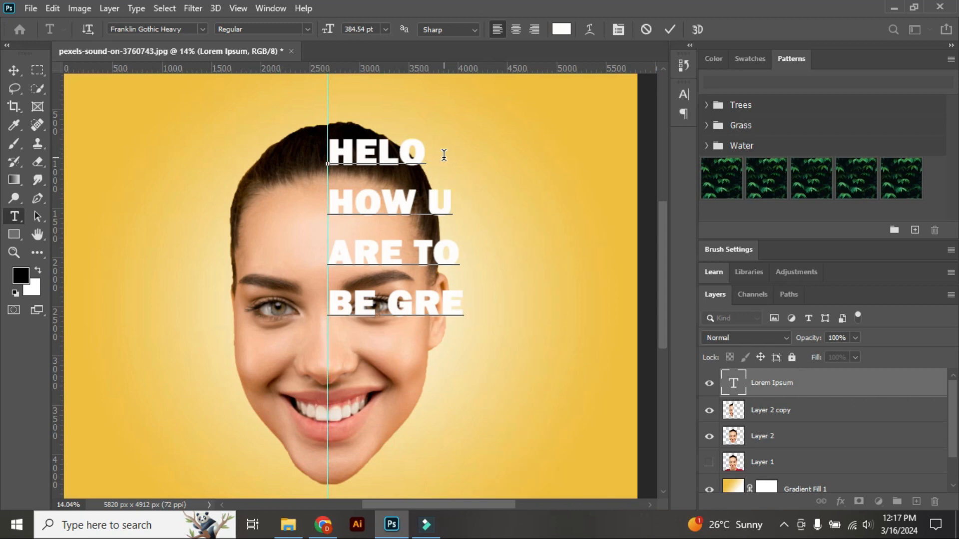
- Add the lines "ATING", "ALSO", "YOU" and "ARE" below and commit the text
{"action": "key", "text": "Return"}
{"action": "type", "text": "ATING"}
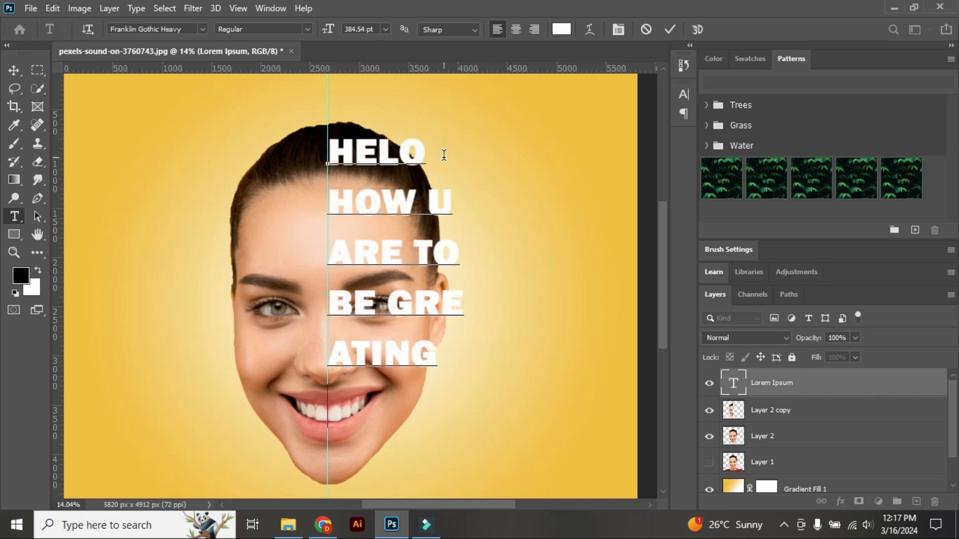
{"action": "key", "text": "Return"}
{"action": "type", "text": "ALSO"}
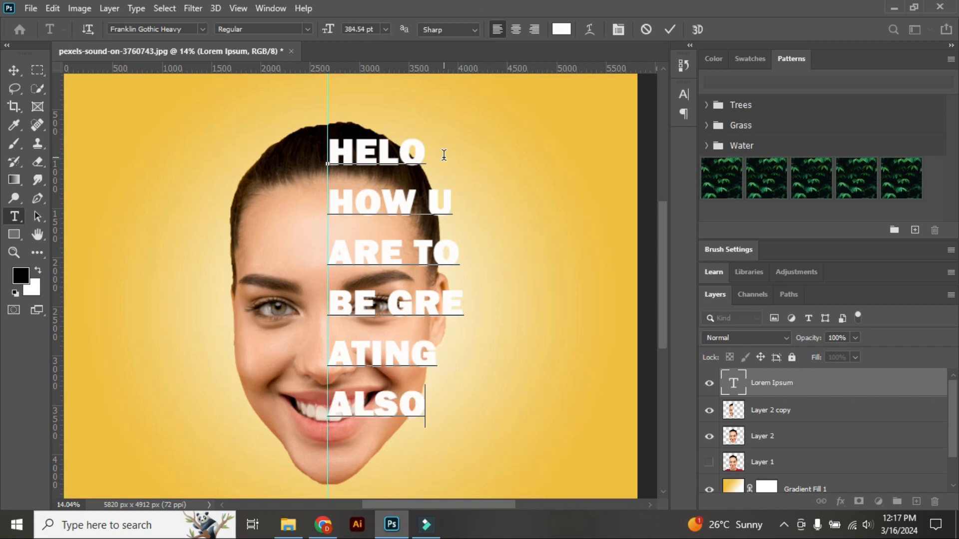
{"action": "key", "text": "Return"}
{"action": "type", "text": "YOU"}
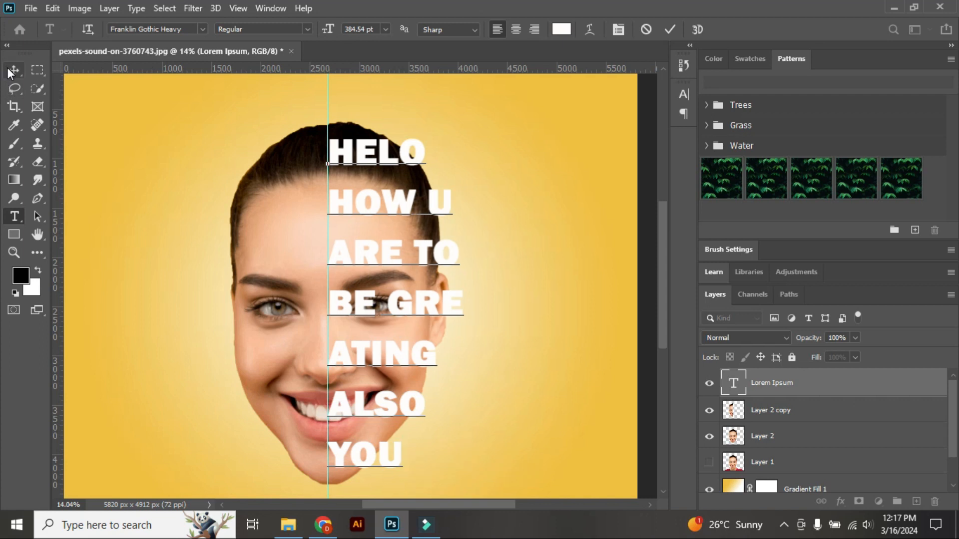
{"action": "key", "text": "Return"}
{"action": "type", "text": "ARE"}
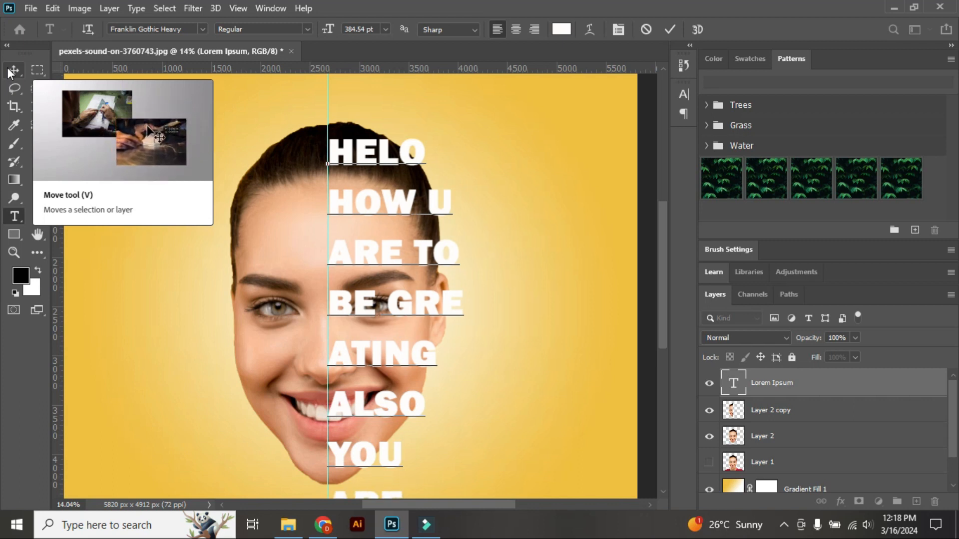
{"action": "scroll", "coordinate": [362, 210], "scroll_direction": "down", "scroll_amount": 1}
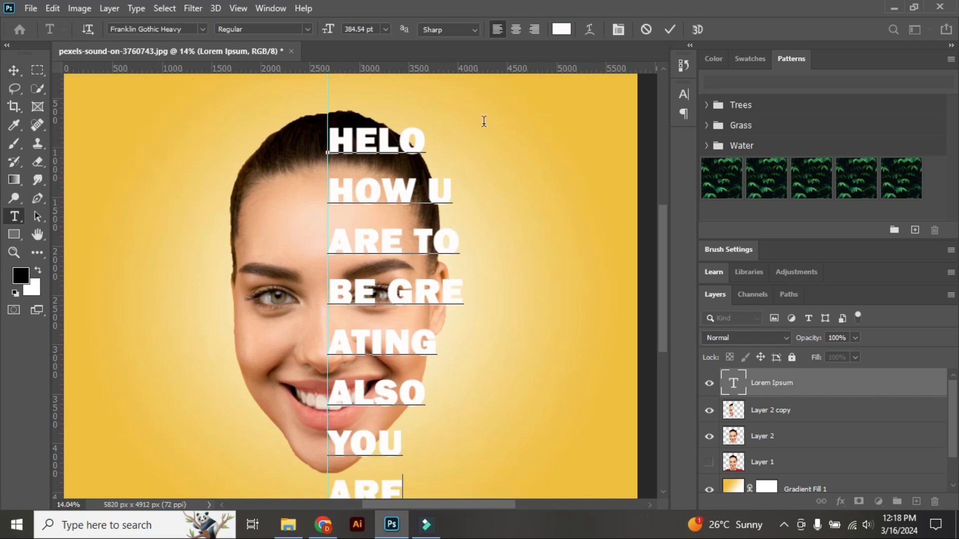
{"action": "left_click", "coordinate": [670, 30]}
{"action": "key", "text": "v"}
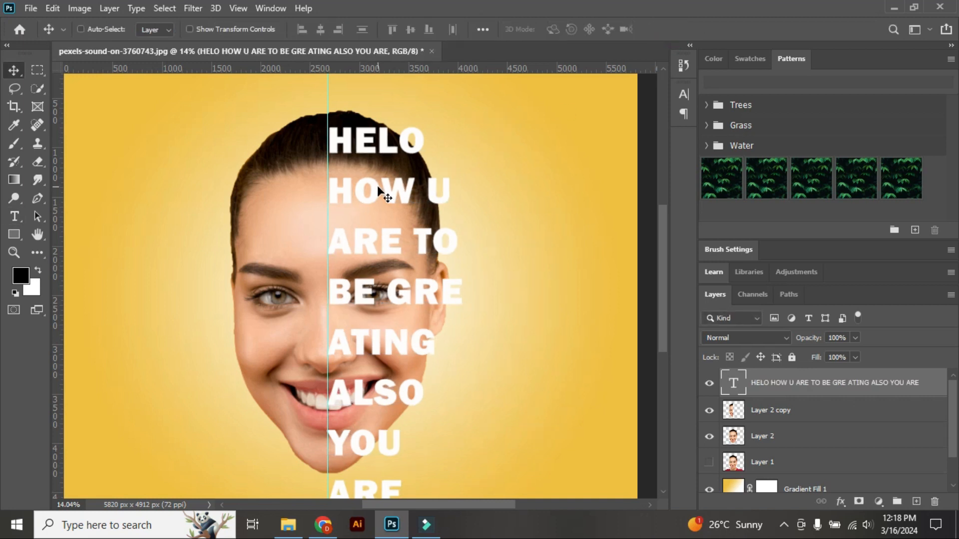
- Nudge the text block up and left with Free Transform so its letters align with the vertical guide, and apply the transform
{"action": "key", "text": "ctrl+t"}
{"action": "mouse_move", "coordinate": [390, 294]}
{"action": "left_mouse_down"}
{"action": "mouse_move", "coordinate": [386, 275]}
{"action": "mouse_move", "coordinate": [391, 288]}
{"action": "left_mouse_up"}
{"action": "scroll", "coordinate": [334, 95], "scroll_direction": "up", "scroll_amount": 5}
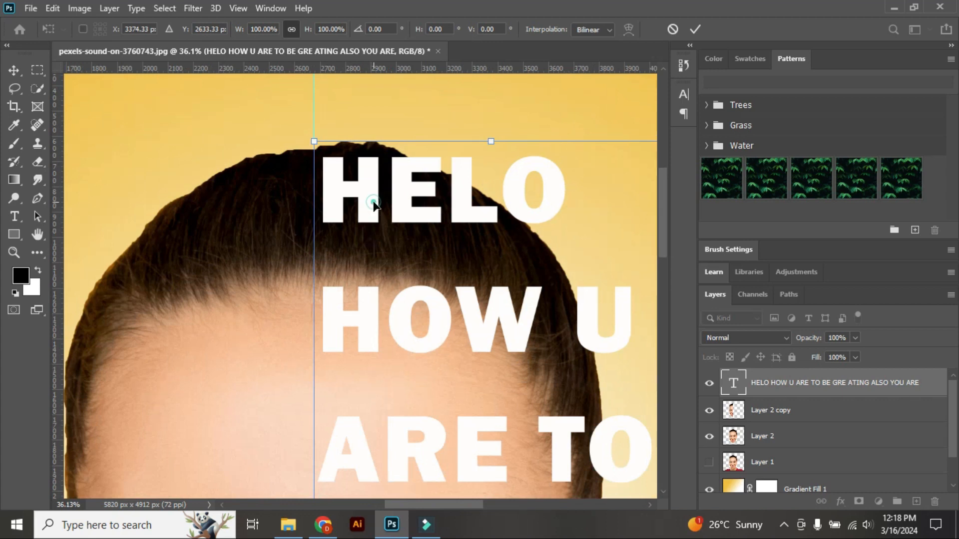
{"action": "key", "text": "Up"}
{"action": "key", "text": "Up"}
{"action": "key", "text": "Up"}
{"action": "key", "text": "Up"}
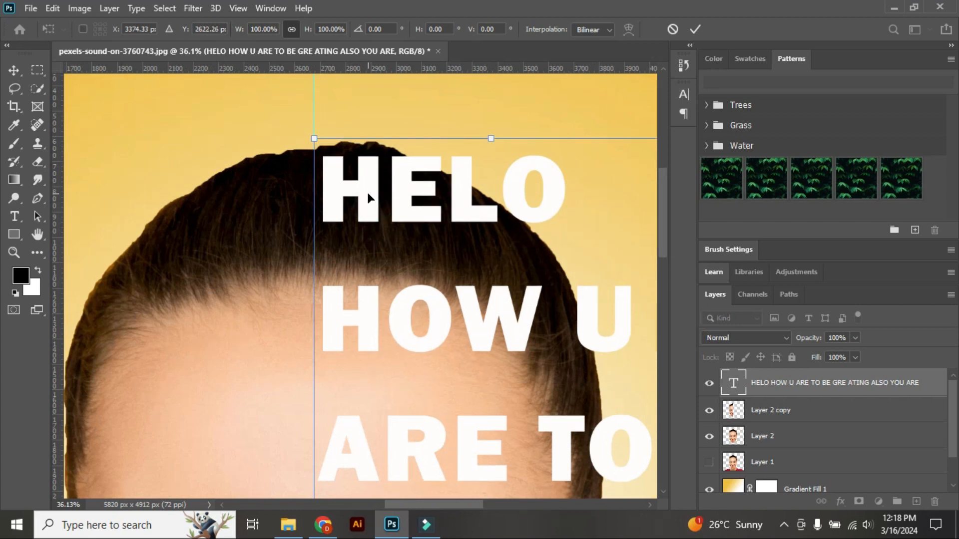
{"action": "key", "text": "Up"}
{"action": "key", "text": "Up"}
{"action": "key", "text": "Up"}
{"action": "key", "text": "Left"}
{"action": "key", "text": "Left"}
{"action": "key", "text": "Left"}
{"action": "key", "text": "Left"}
{"action": "key", "text": "Left"}
{"action": "key", "text": "Left"}
{"action": "key", "text": "Left"}
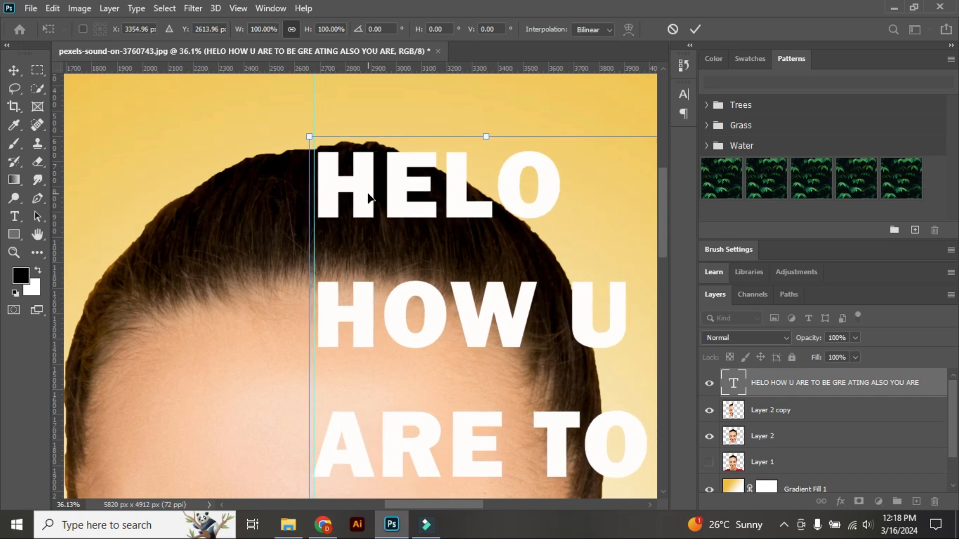
{"action": "scroll", "coordinate": [427, 220], "scroll_direction": "down", "scroll_amount": 5}
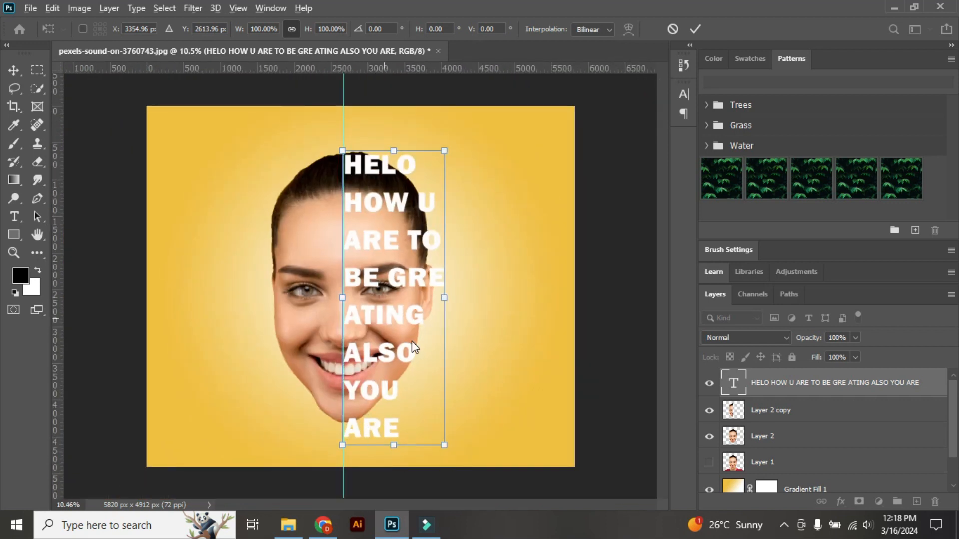
{"action": "double_click", "coordinate": [370, 176]}
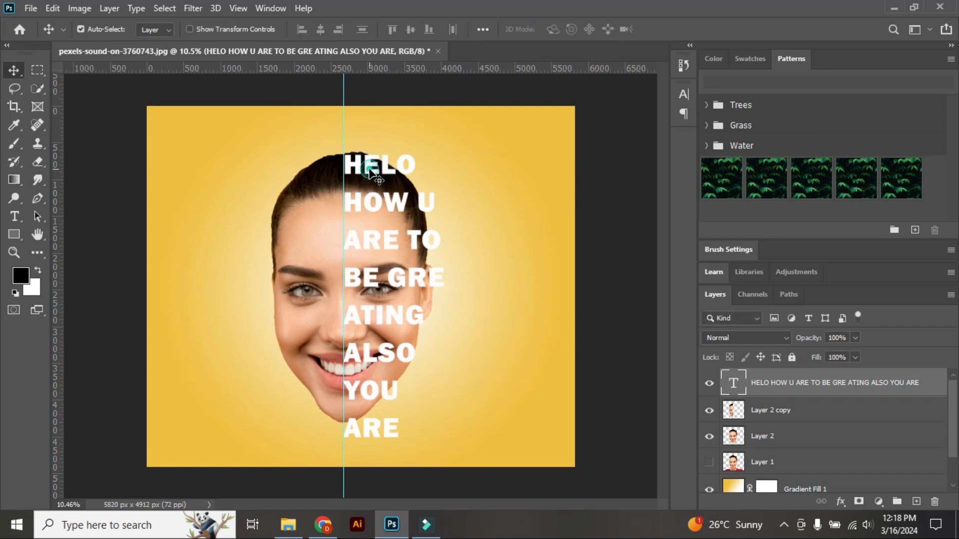
- Reduce the leading of all the text lines to 480.75 pt
{"action": "double_click", "coordinate": [370, 176]}
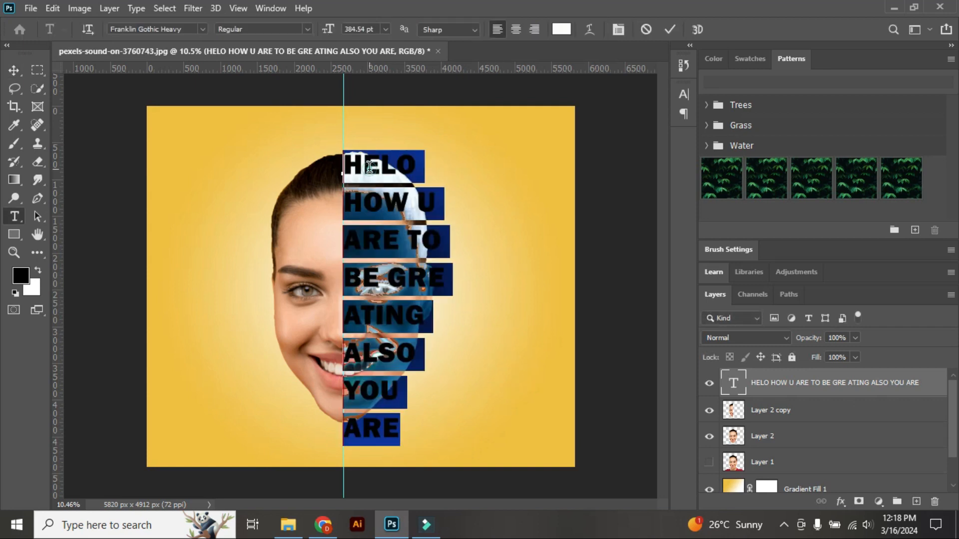
{"action": "left_click", "coordinate": [685, 92]}
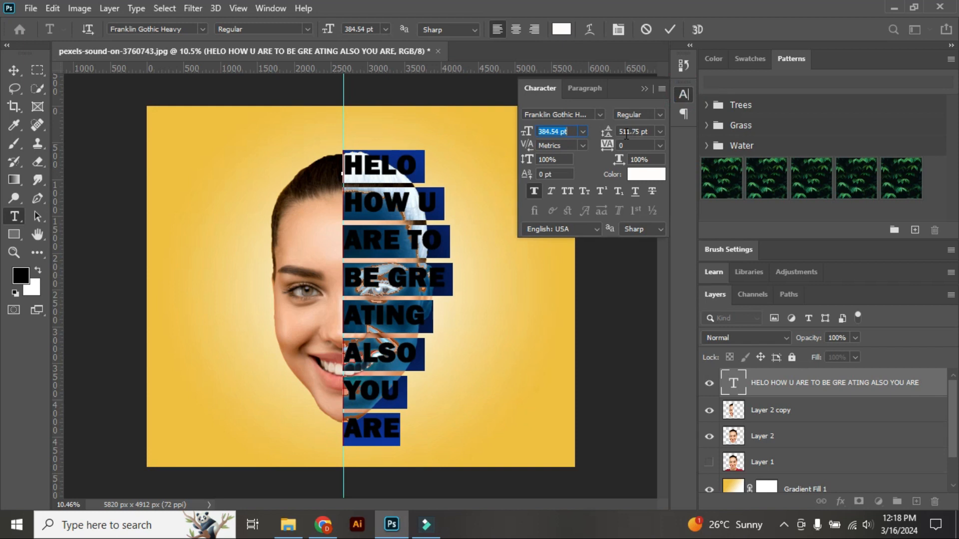
{"action": "left_click", "coordinate": [644, 131]}
{"action": "scroll", "coordinate": [646, 131], "scroll_direction": "down", "scroll_amount": 8}
{"action": "scroll", "coordinate": [645, 131], "scroll_direction": "down", "scroll_amount": 20}
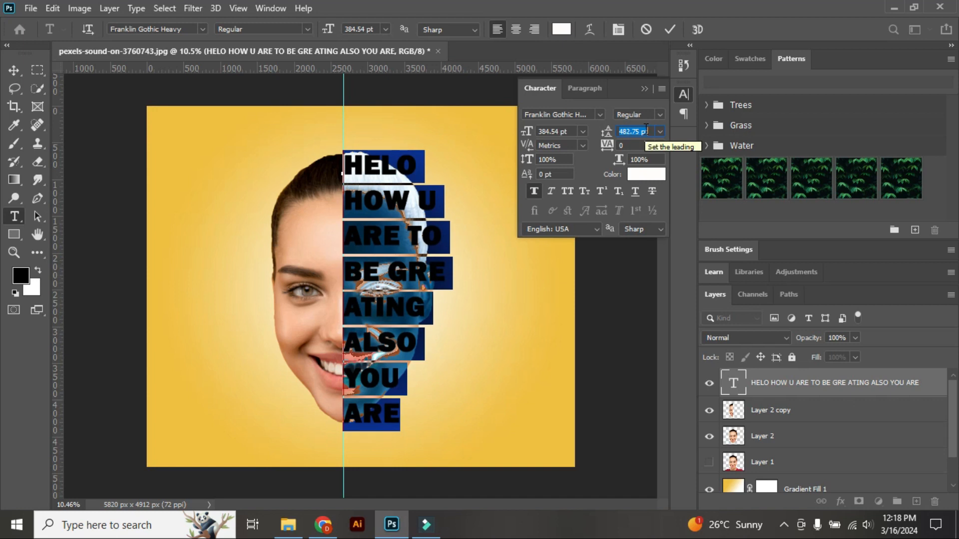
{"action": "scroll", "coordinate": [646, 131], "scroll_direction": "down", "scroll_amount": 2}
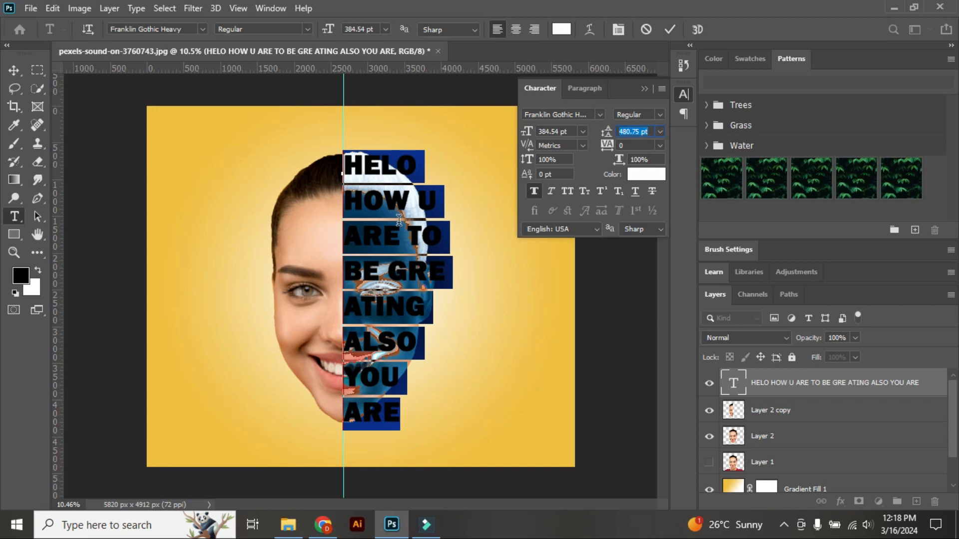
- Shorten the first text line to "HEL" and the second to "HOW"
{"action": "left_click", "coordinate": [423, 199]}
{"action": "left_click_drag", "start_coordinate": [396, 168], "coordinate": [417, 168]}
{"action": "key", "text": "BackSpace"}
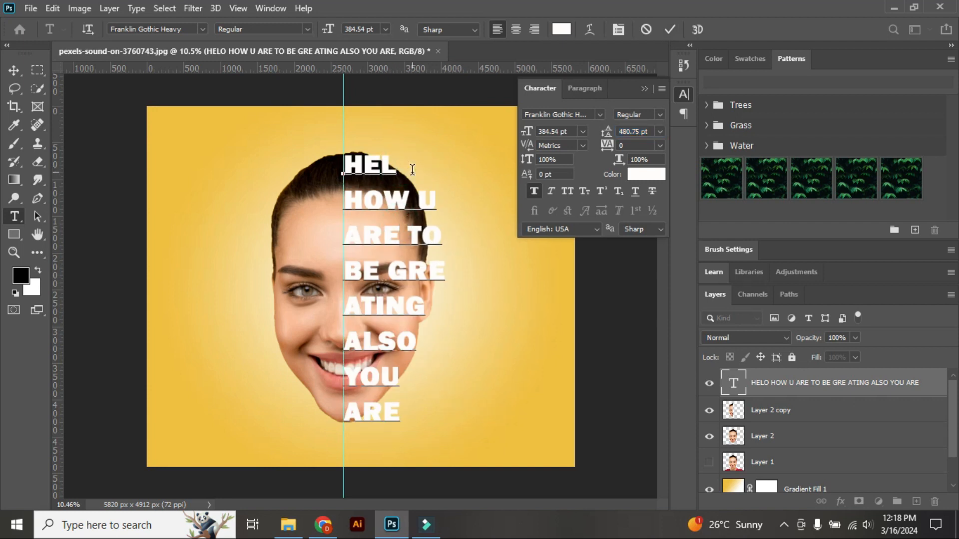
{"action": "left_click_drag", "start_coordinate": [420, 204], "coordinate": [437, 202]}
{"action": "key", "text": "BackSpace"}
- Change the third text line to "ARE A" and the fourth to "BE ARE"
{"action": "left_click", "coordinate": [427, 239]}
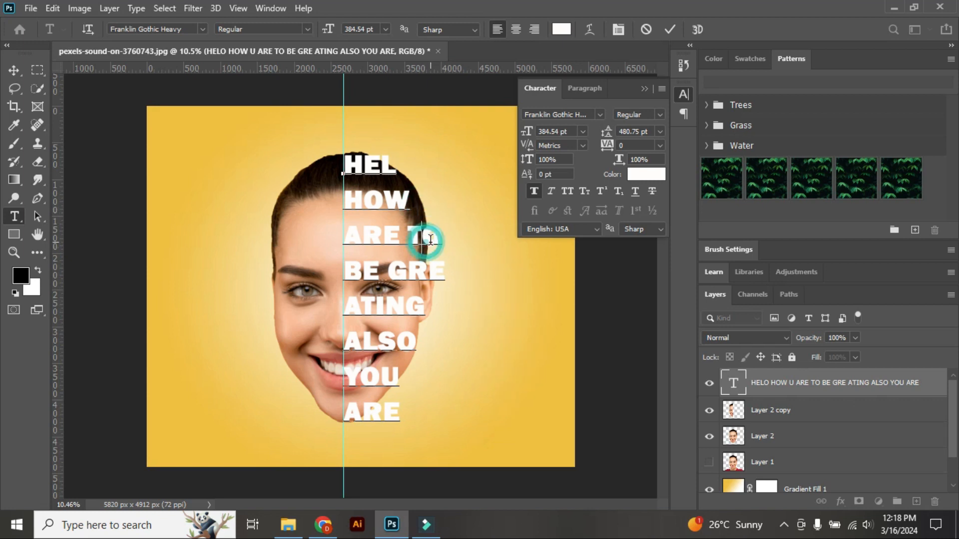
{"action": "left_click_drag", "start_coordinate": [415, 236], "coordinate": [437, 236]}
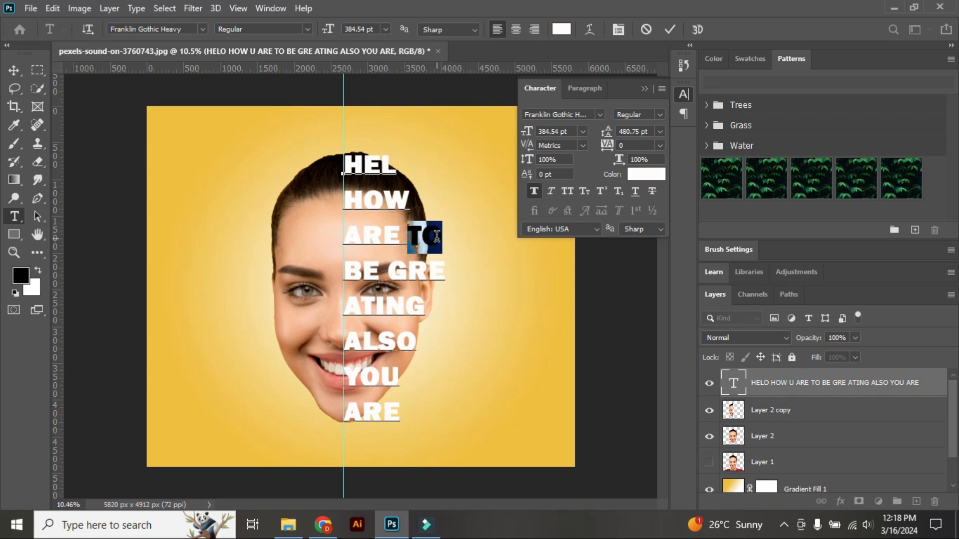
{"action": "type", "text": "A"}
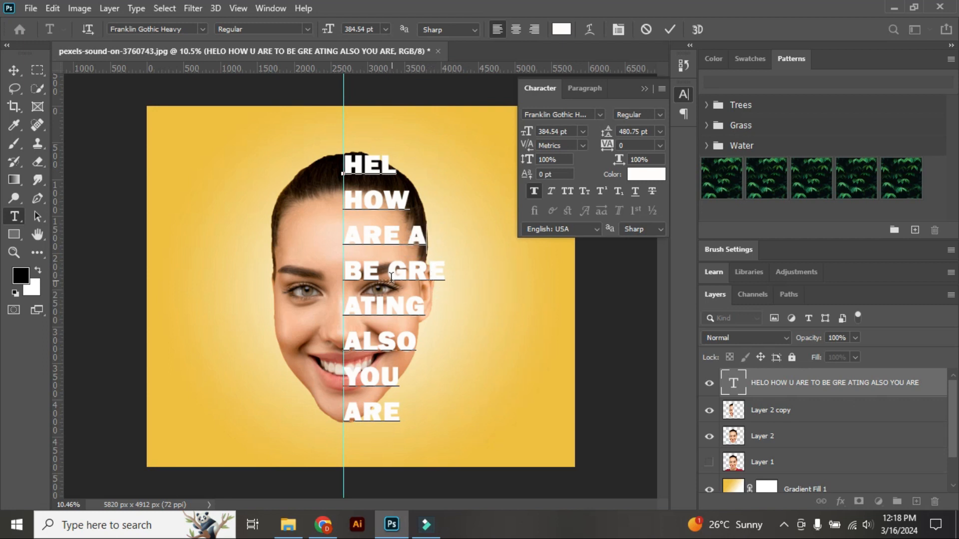
{"action": "left_click_drag", "start_coordinate": [388, 272], "coordinate": [440, 271]}
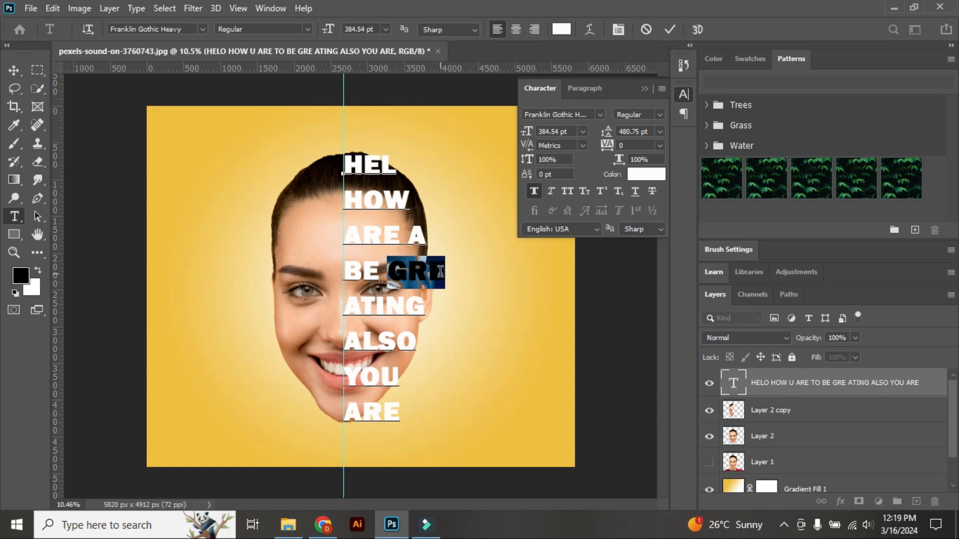
{"action": "type", "text": "ARE"}
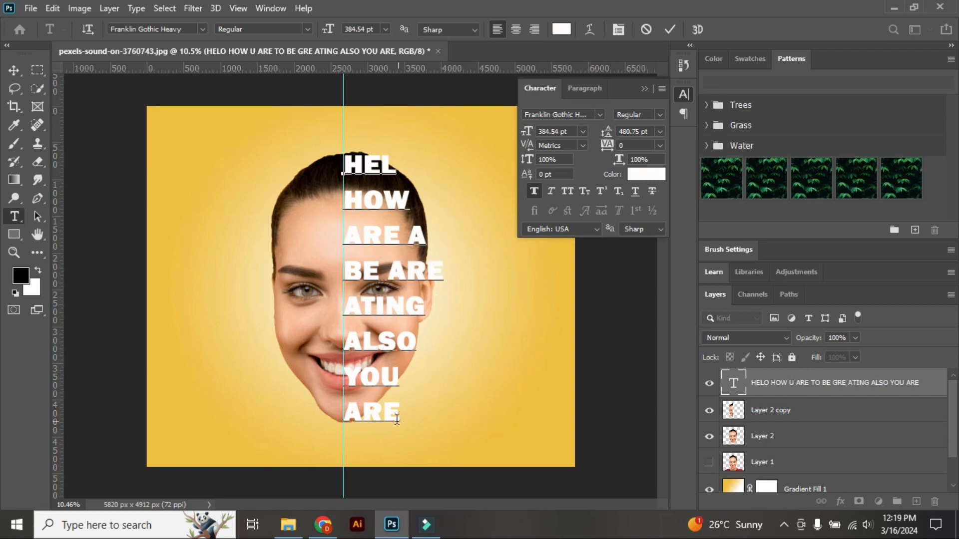
- Shorten the last text line to "A" and commit the text edit
{"action": "left_click_drag", "start_coordinate": [362, 414], "coordinate": [406, 404]}
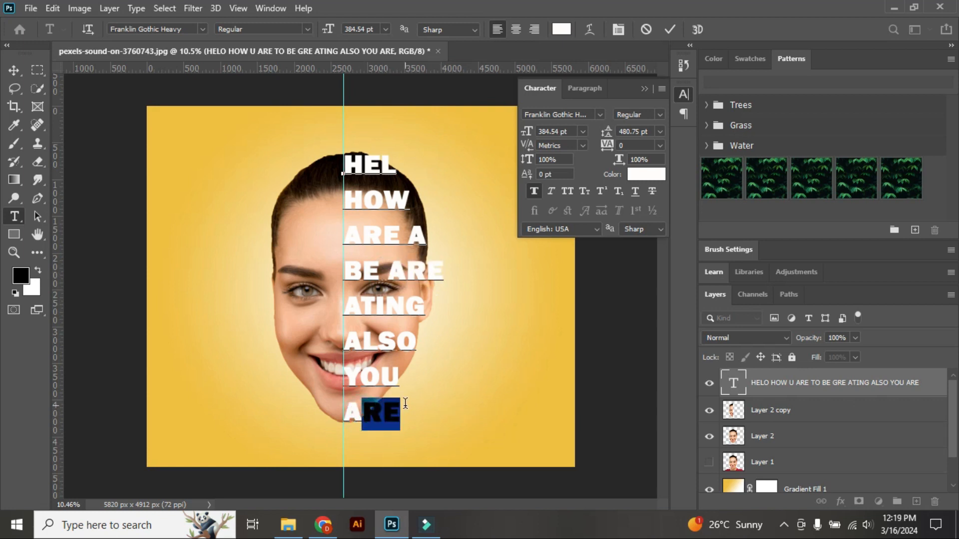
{"action": "key", "text": "BackSpace"}
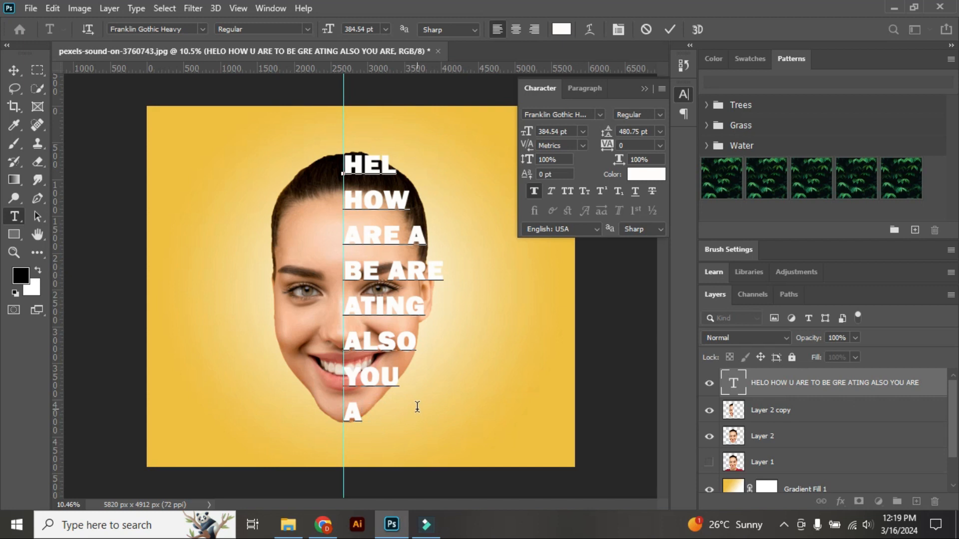
{"action": "left_click", "coordinate": [645, 90]}
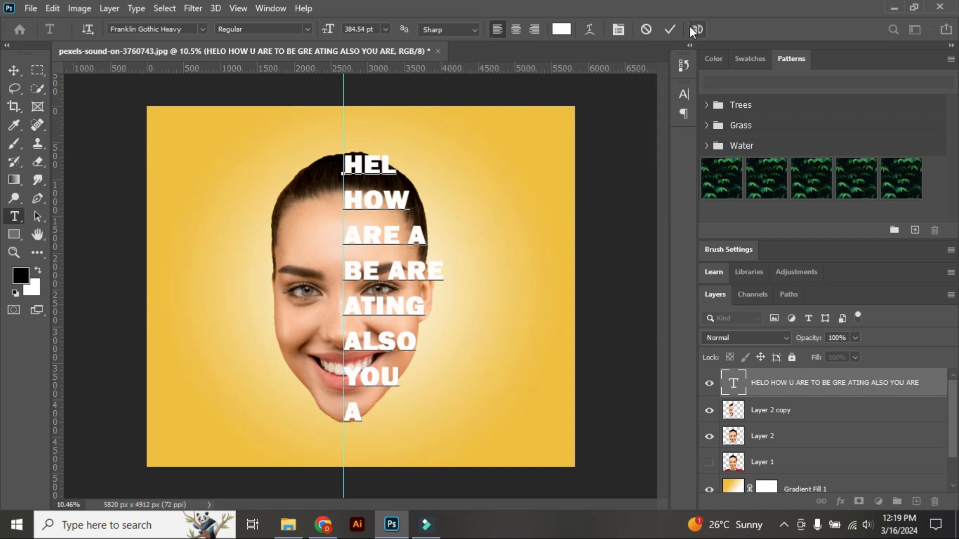
{"action": "left_click", "coordinate": [671, 31]}
- Place Layer 2 directly above the text layer with Layer 2 copy beneath it, and clip Layer 2 to the text
{"action": "left_click_drag", "start_coordinate": [800, 412], "coordinate": [798, 376]}
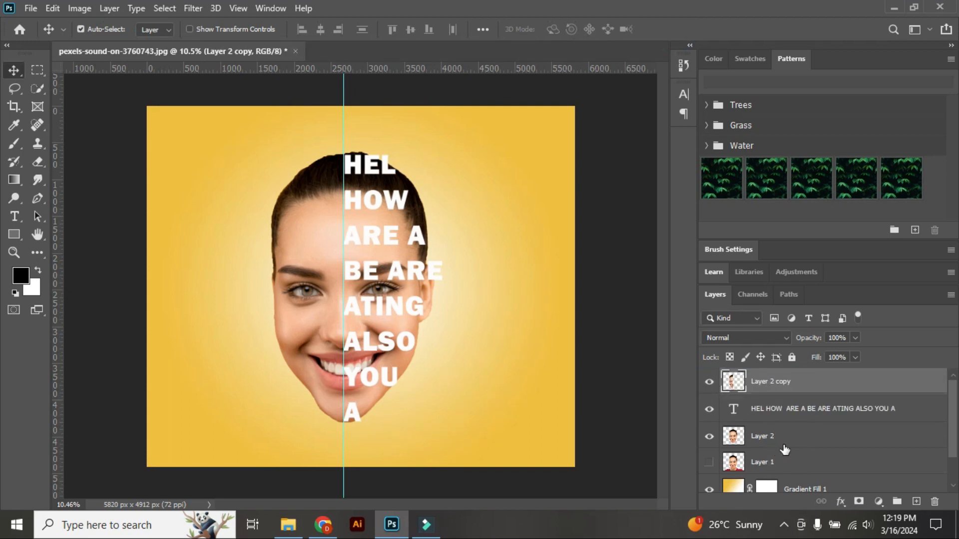
{"action": "mouse_move", "coordinate": [774, 385]}
{"action": "left_mouse_down"}
{"action": "mouse_move", "coordinate": [780, 432]}
{"action": "mouse_move", "coordinate": [787, 376]}
{"action": "left_mouse_up"}
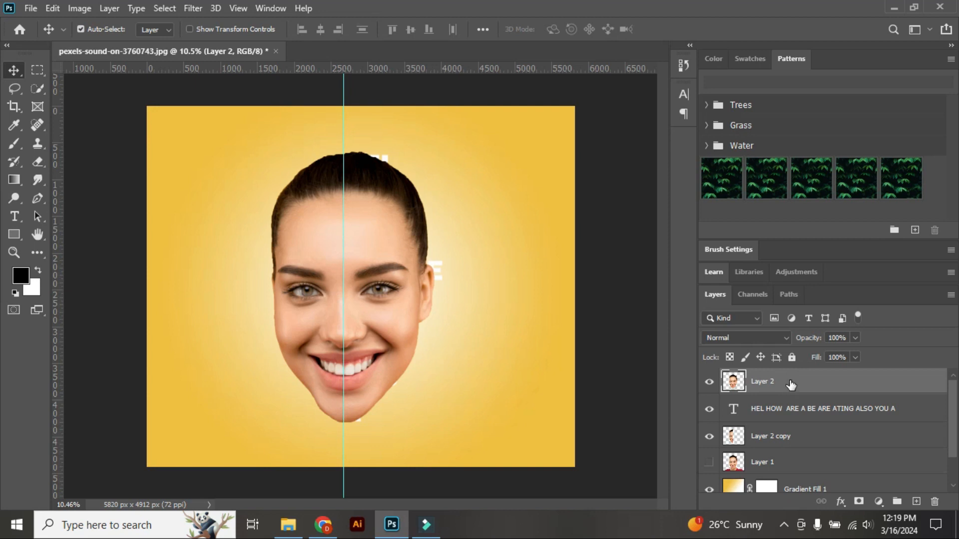
{"action": "right_click", "coordinate": [786, 385]}
{"action": "left_click", "coordinate": [640, 270]}
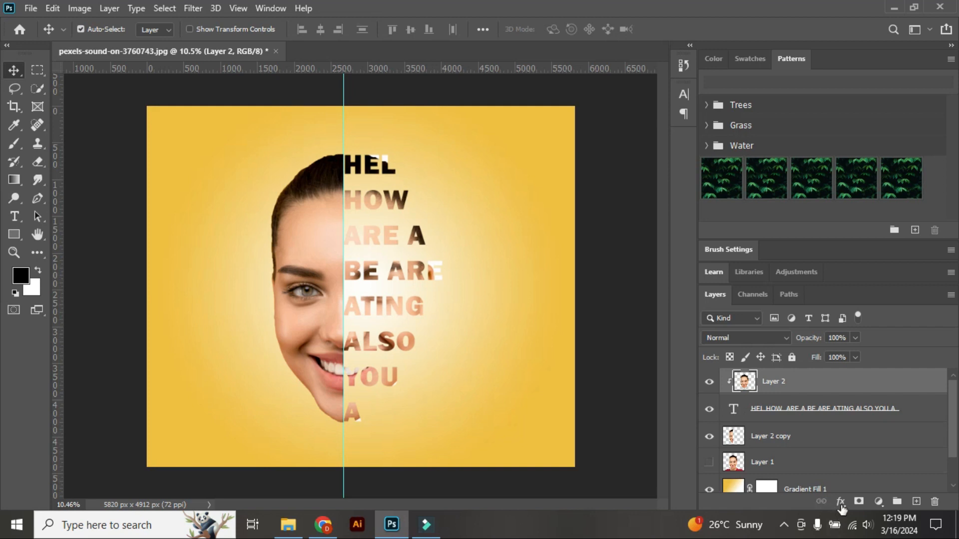
- Add a Multiply drop shadow with 35% opacity, 18 px distance and 15 px size to the text layer
{"action": "left_click", "coordinate": [732, 407]}
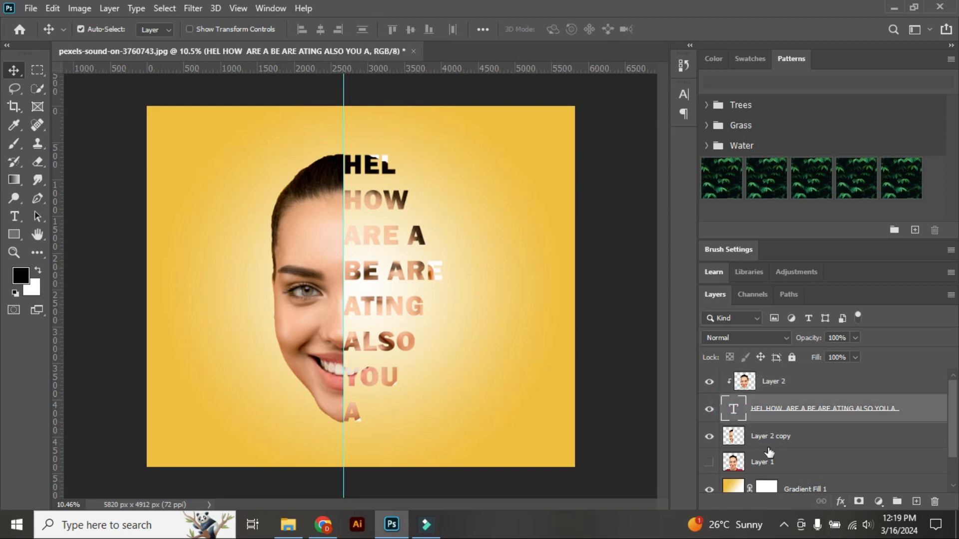
{"action": "left_click", "coordinate": [839, 499]}
{"action": "left_click", "coordinate": [864, 364]}
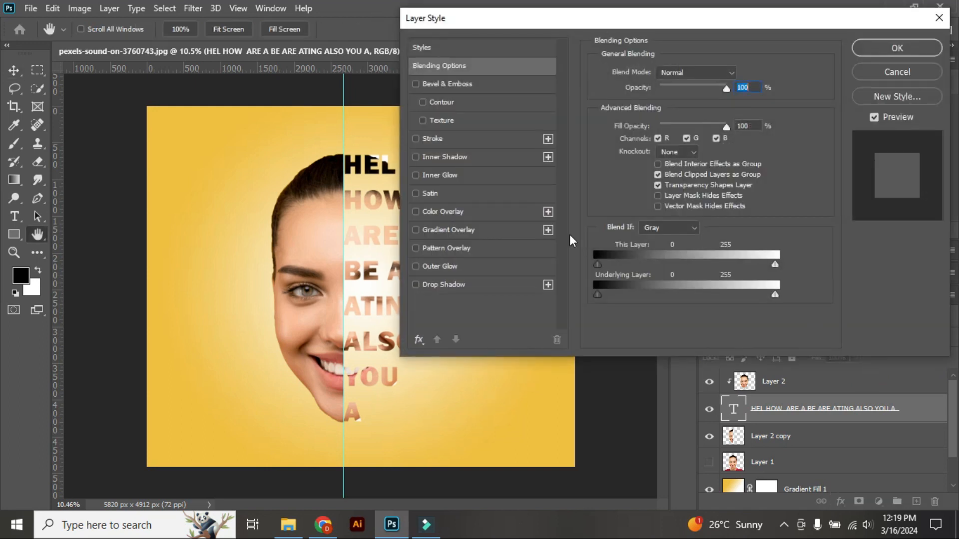
{"action": "left_click", "coordinate": [417, 285]}
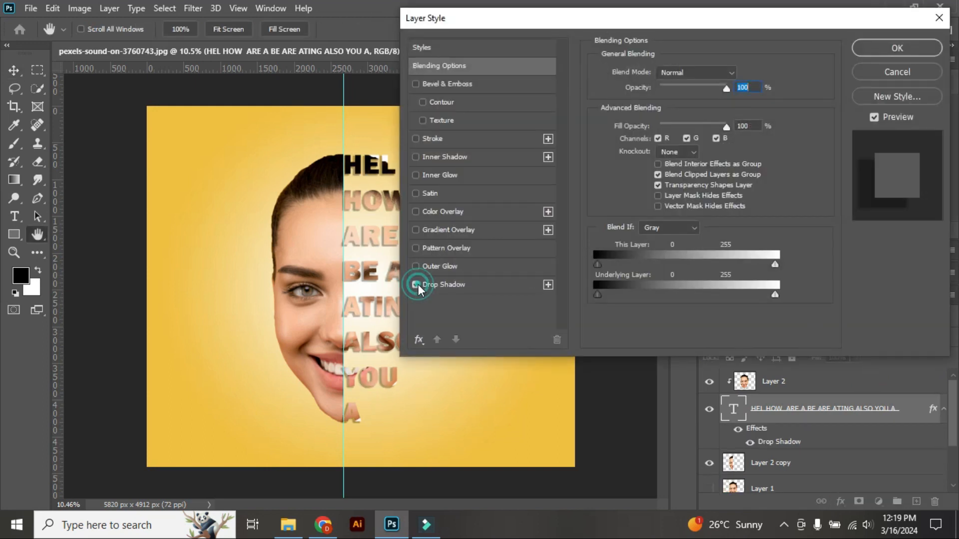
{"action": "left_click", "coordinate": [474, 285]}
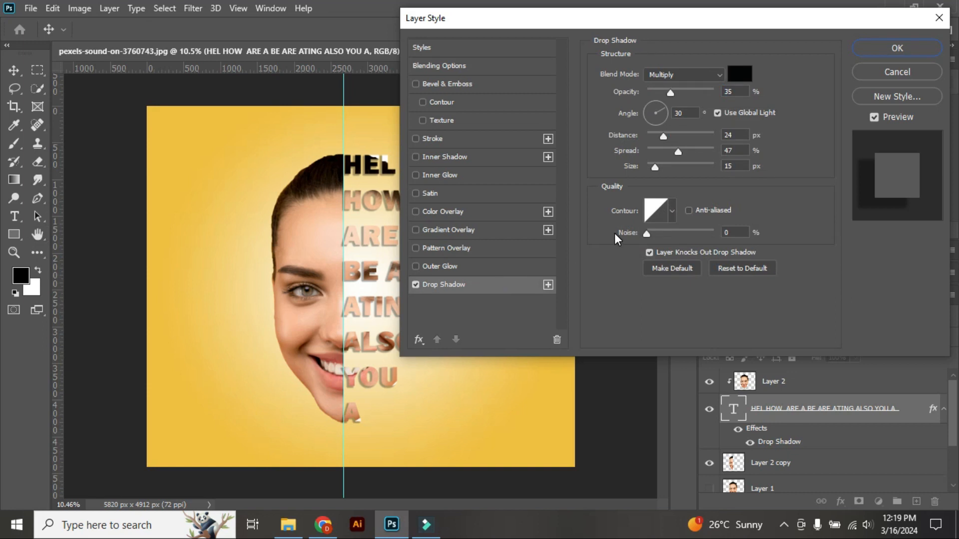
{"action": "left_click_drag", "start_coordinate": [678, 152], "coordinate": [659, 134]}
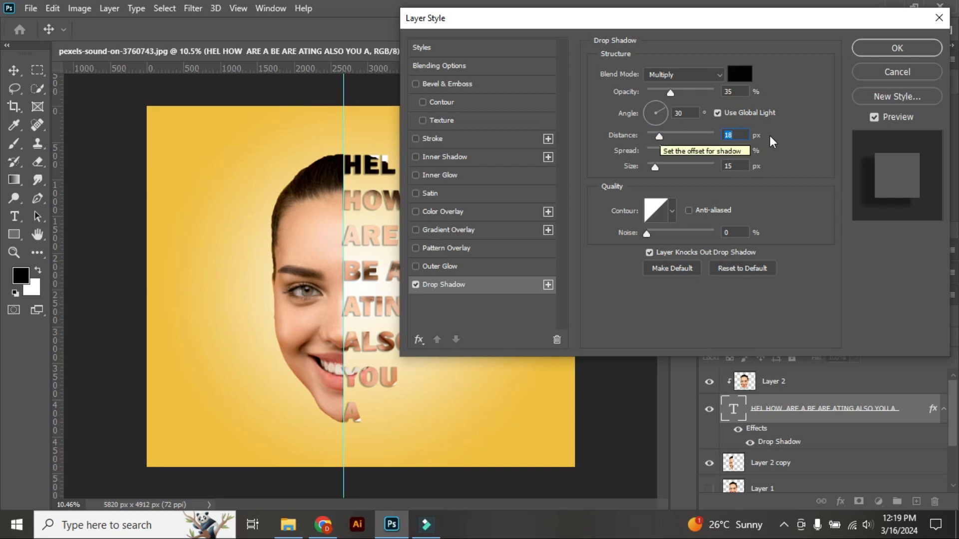
{"action": "left_click", "coordinate": [867, 50]}
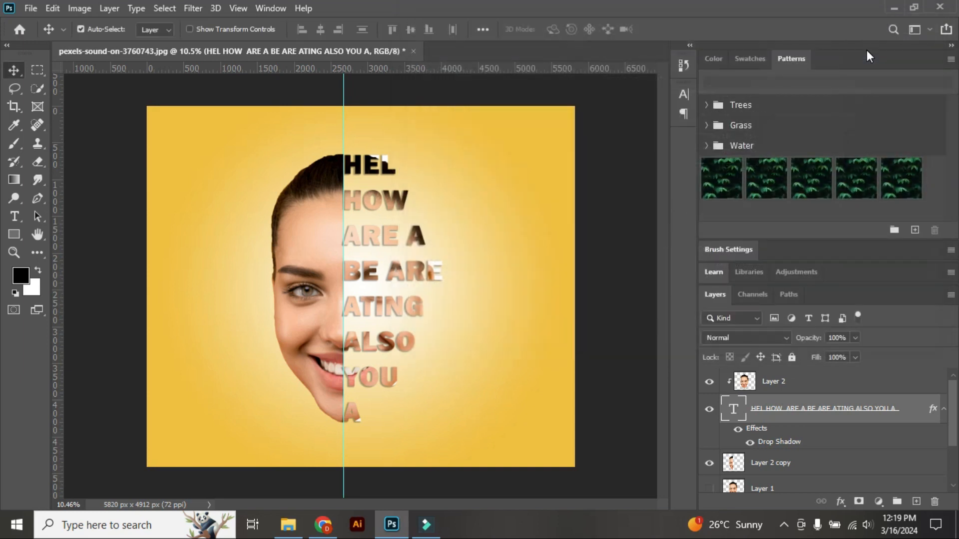
- Set the colour of the whole text to pure white (ffffff) and commit the change
{"action": "double_click", "coordinate": [734, 407]}
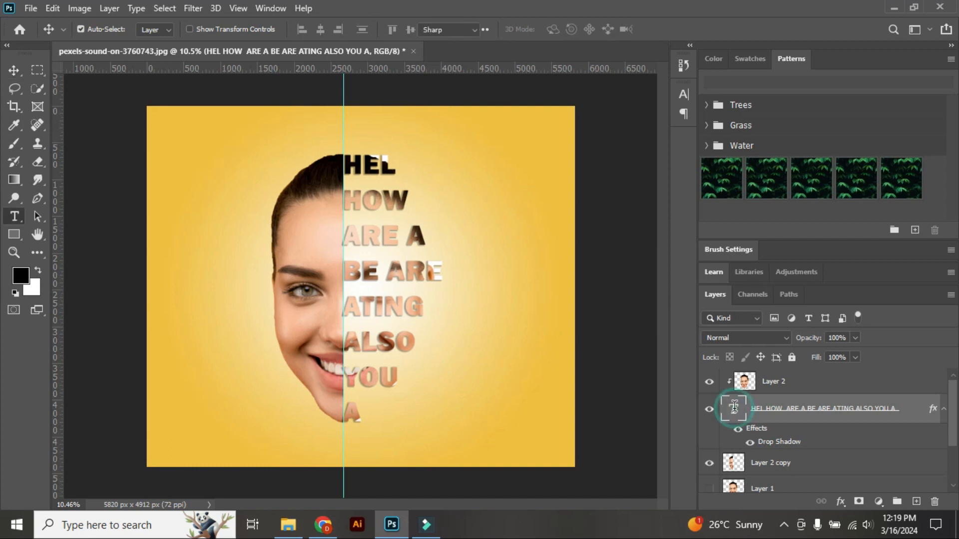
{"action": "left_click", "coordinate": [561, 29]}
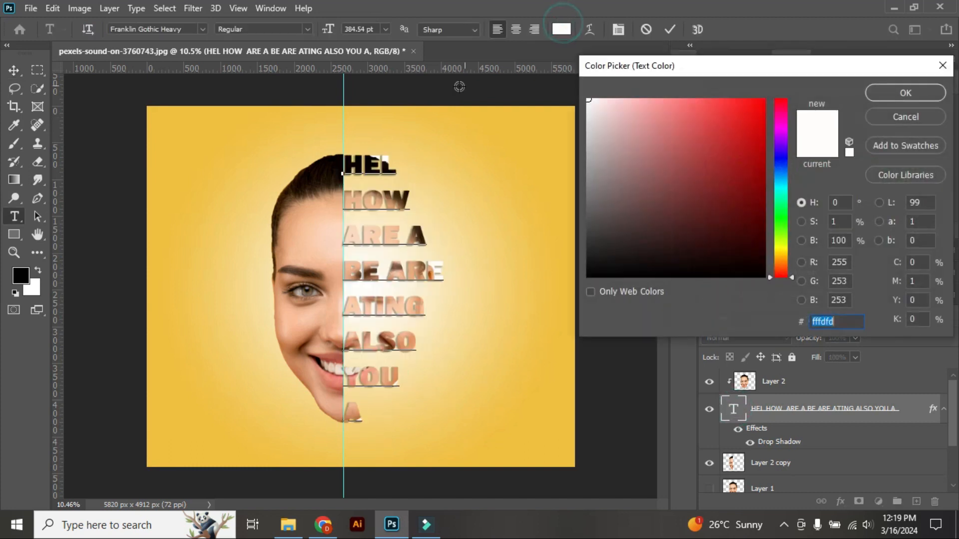
{"action": "left_click", "coordinate": [602, 114]}
{"action": "left_click", "coordinate": [903, 93]}
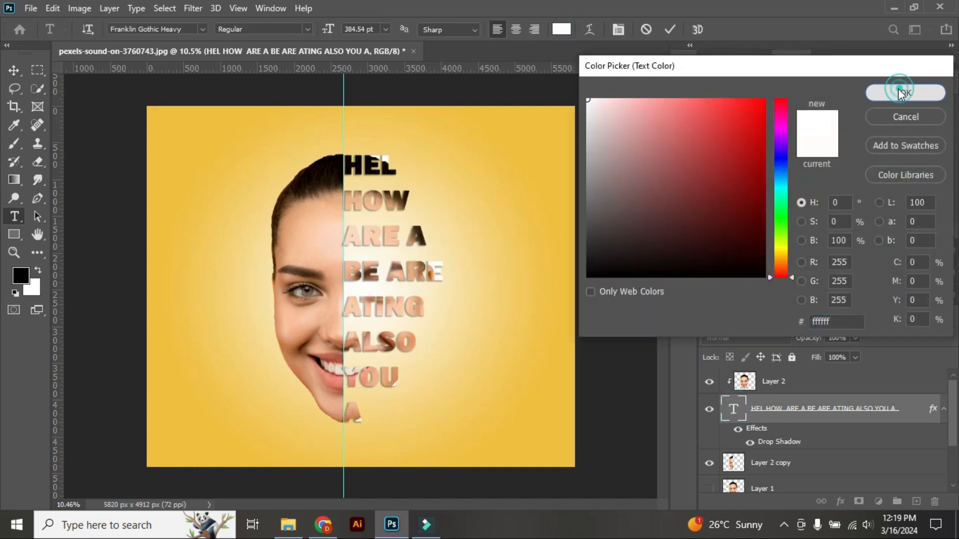
{"action": "left_click", "coordinate": [669, 29]}
{"action": "key", "text": "v"}
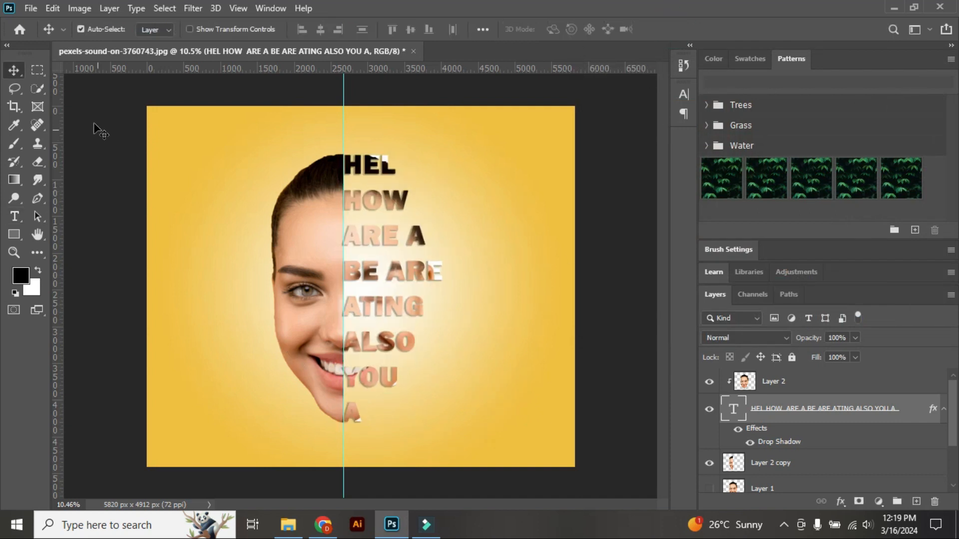
- Move the vertical guide off the middle of the face to the left edge of the canvas
{"action": "left_click", "coordinate": [430, 175]}
{"action": "left_click_drag", "start_coordinate": [343, 108], "coordinate": [145, 125]}
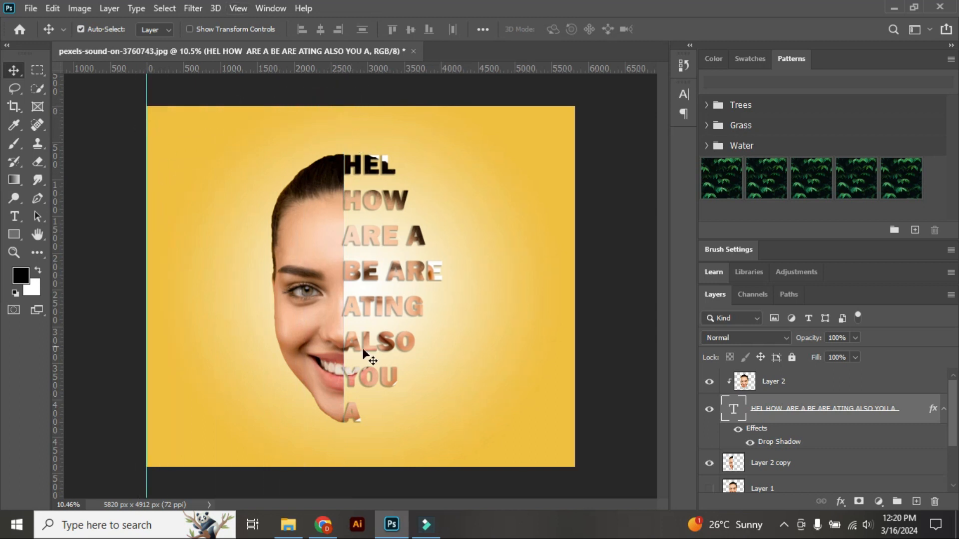
{"action": "scroll", "coordinate": [253, 279], "scroll_direction": "up", "scroll_amount": 2}
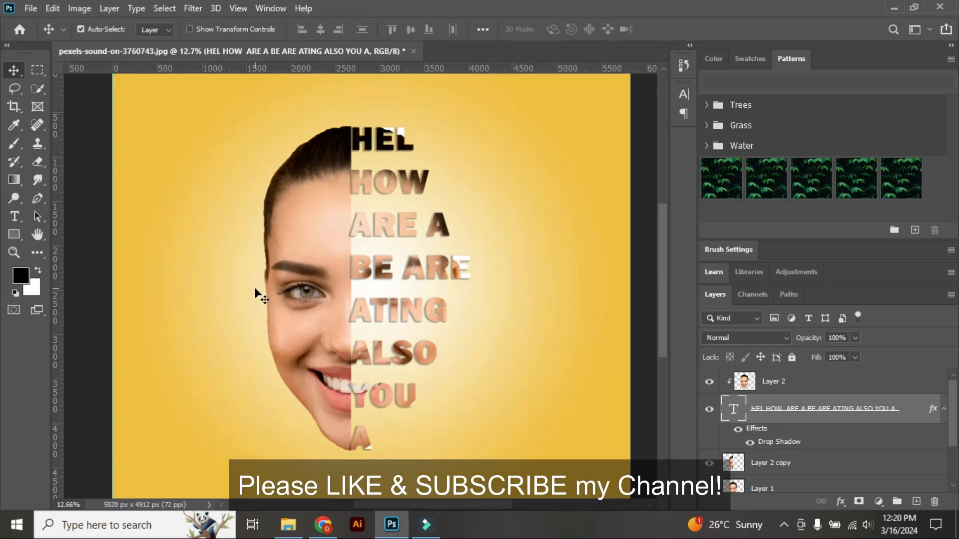
{"action": "scroll", "coordinate": [364, 408], "scroll_direction": "up", "scroll_amount": 1}
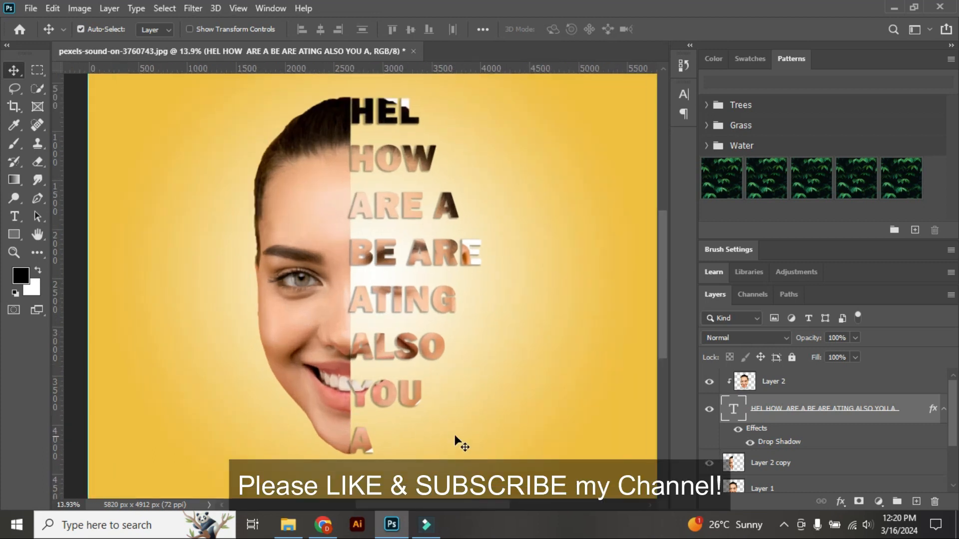